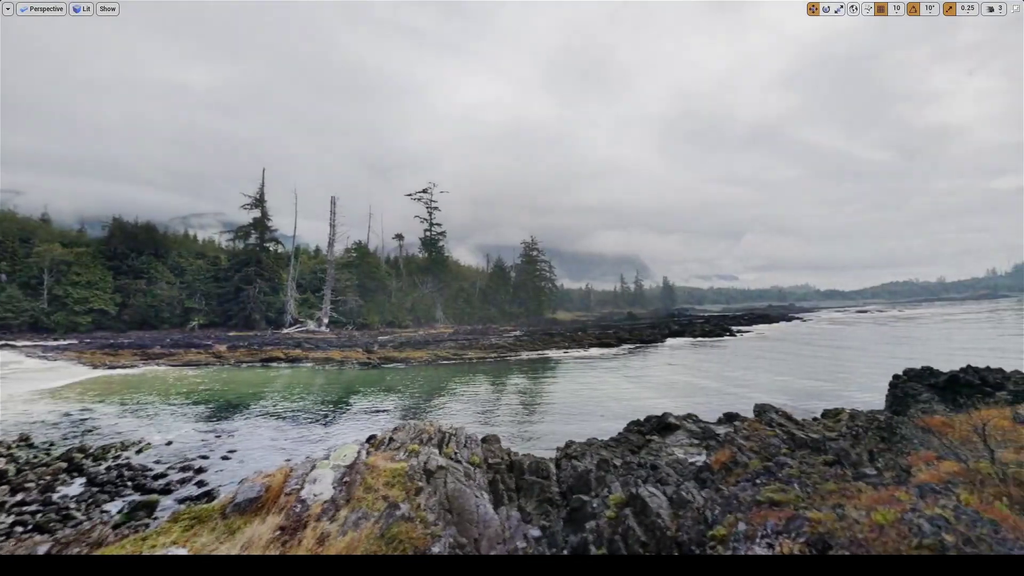
drag(512, 288, 261, 287)
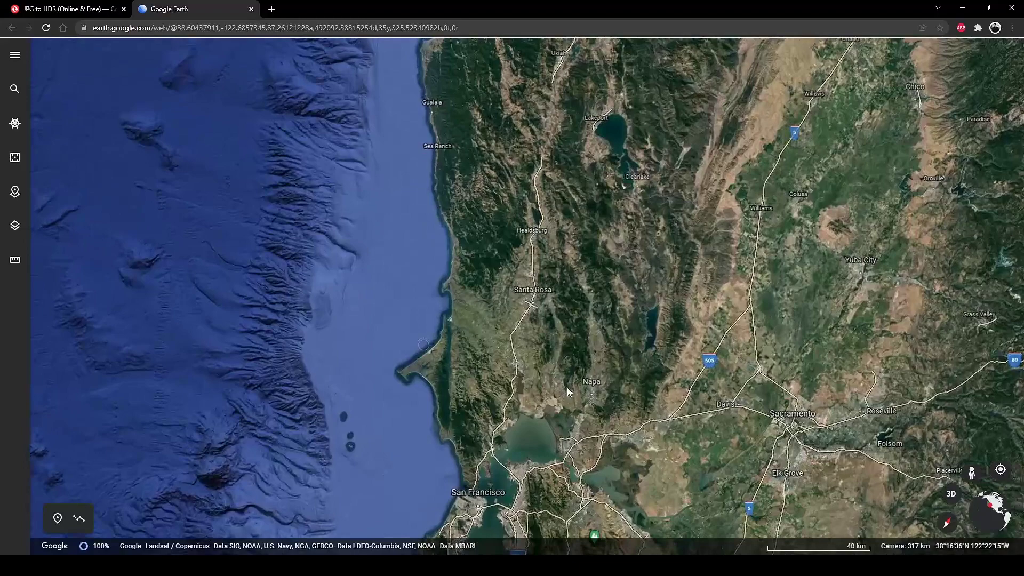
Enter Street View near Point Arena on the California coast, look around the road scene, and return to the map
click(971, 472)
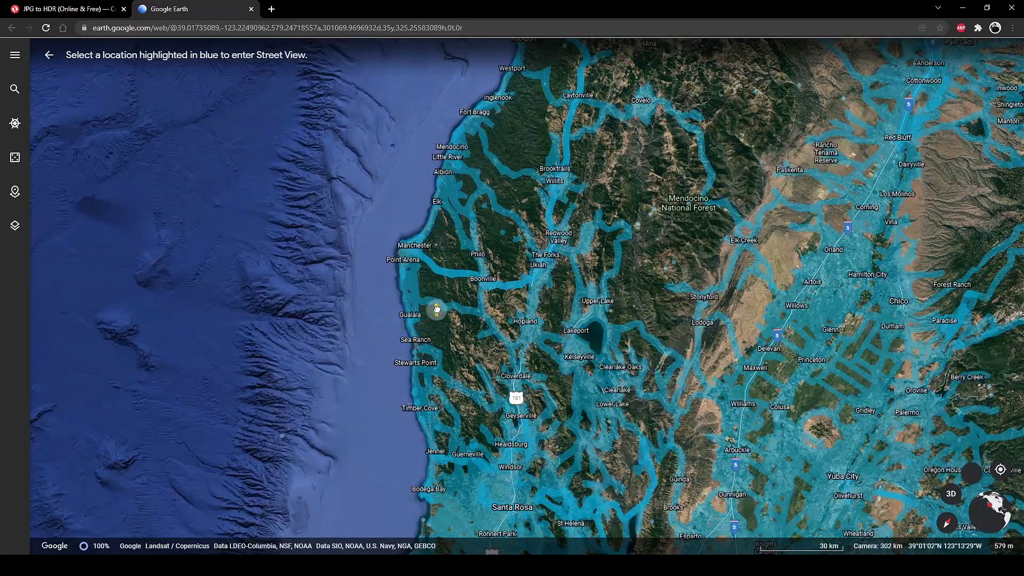
click(415, 271)
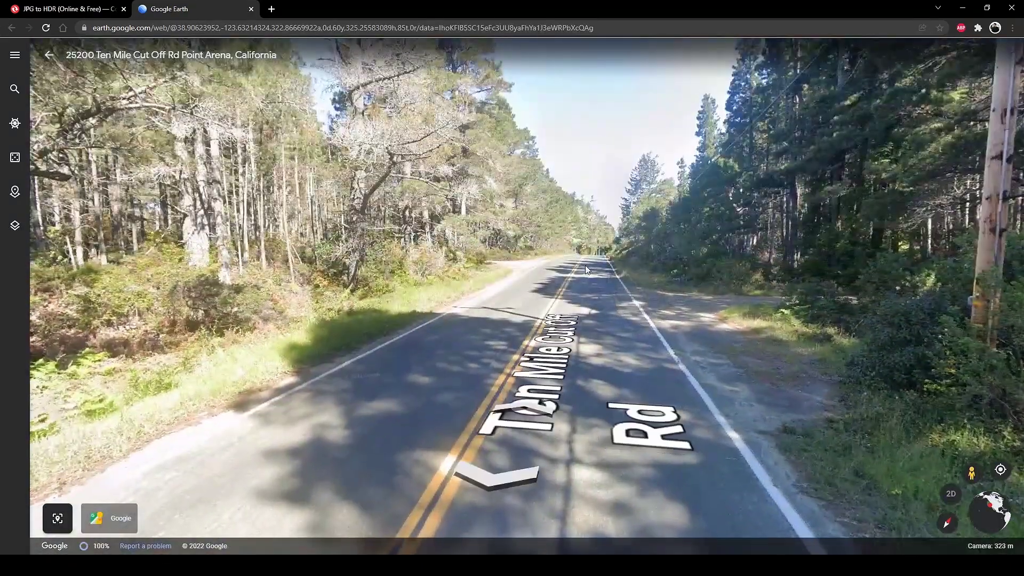
drag(585, 264, 160, 394)
drag(880, 453, 107, 454)
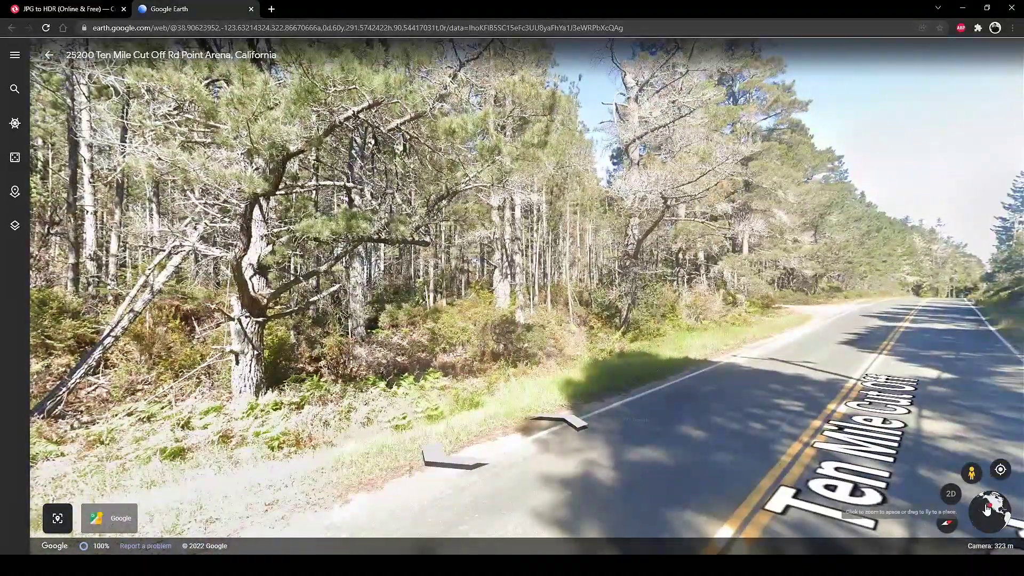
click(987, 509)
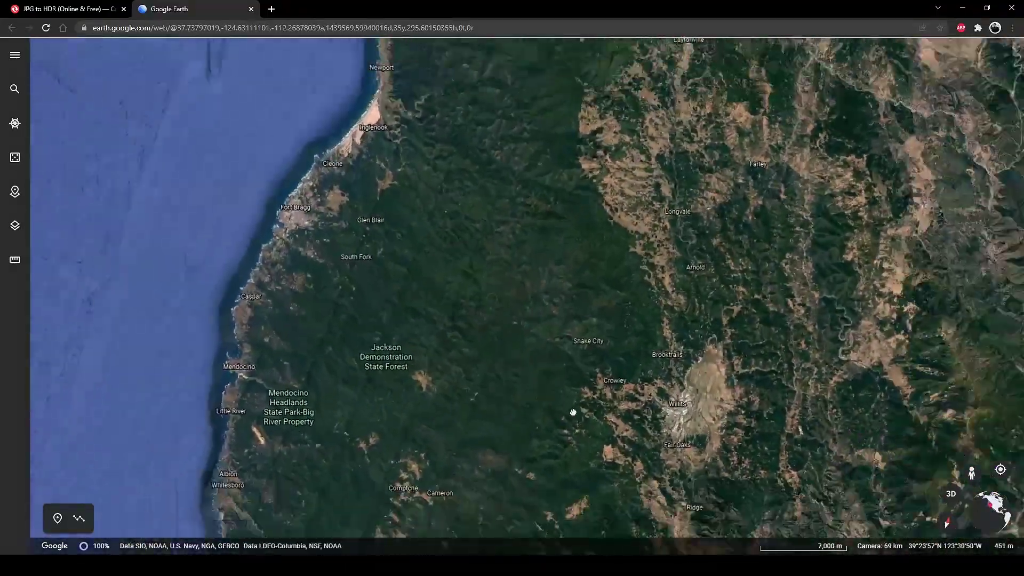
Open Street View on Tomki Rd near Redwood Valley, look around the surroundings, and leave it
scroll(573, 412, down, 3)
drag(967, 468, 733, 391)
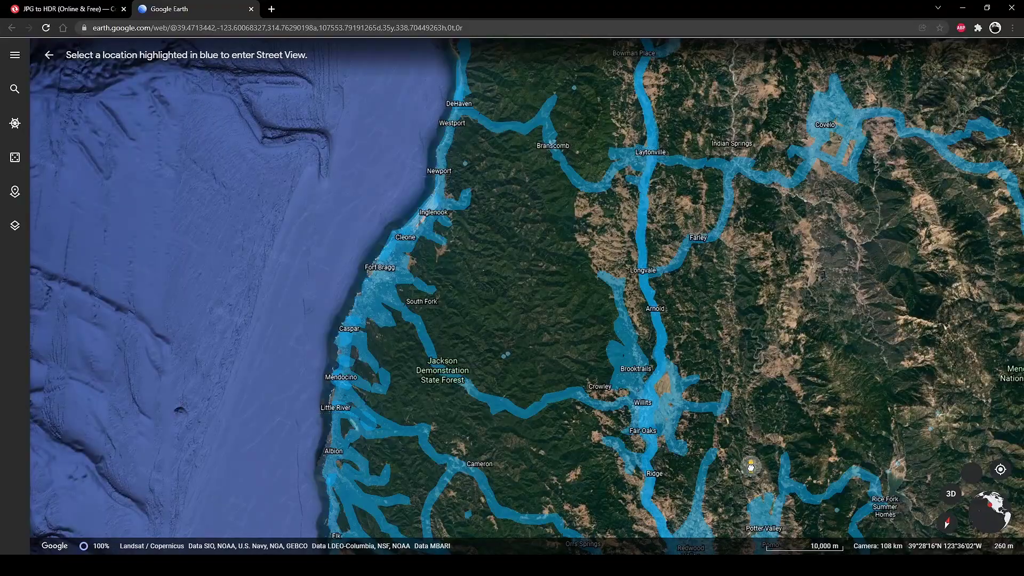
drag(750, 467, 750, 467)
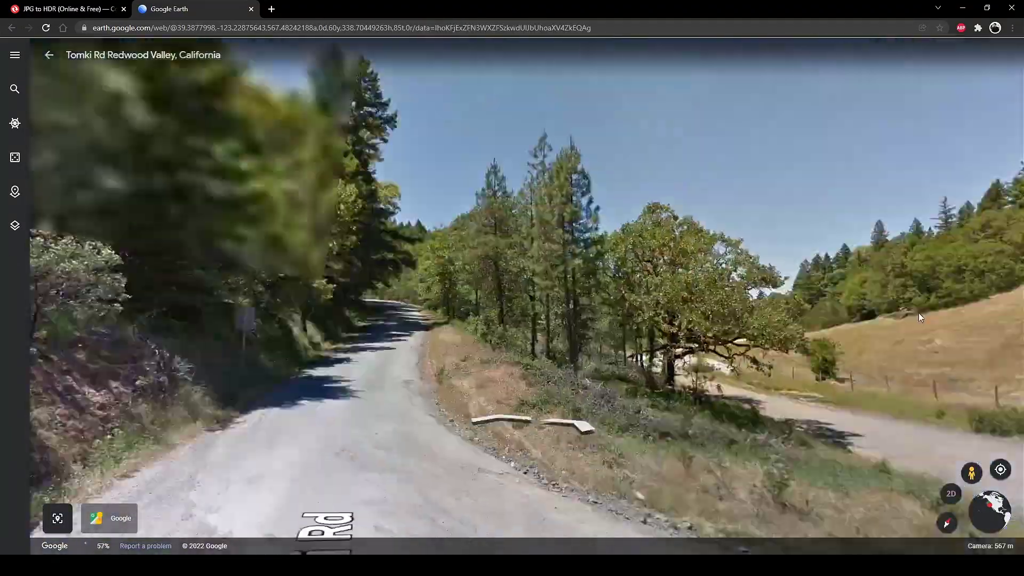
drag(919, 314, 683, 309)
click(971, 473)
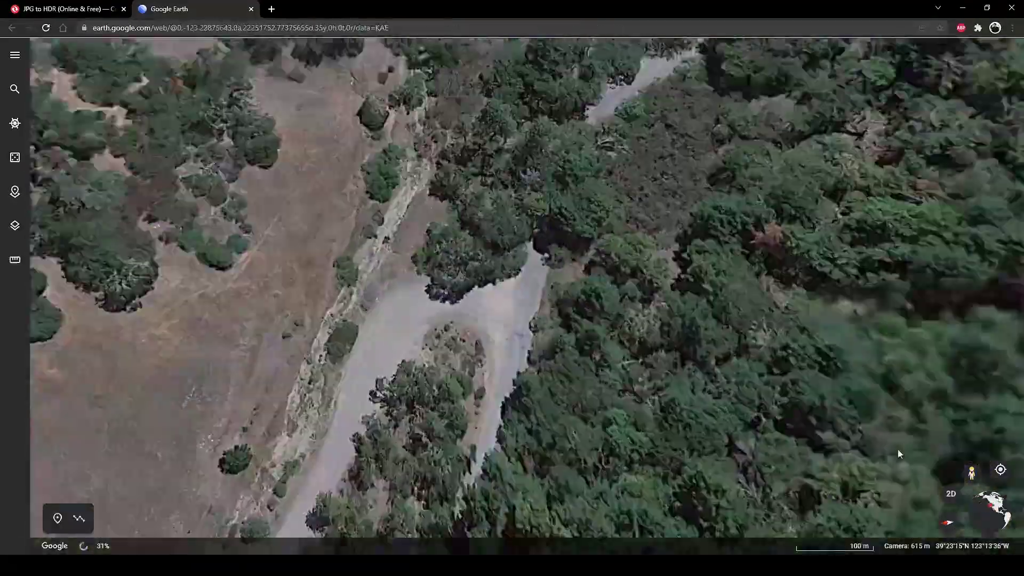
Open the Street View photo sphere at Crater Lake in Oregon
scroll(617, 368, down, 15)
drag(592, 292, 382, 349)
drag(696, 192, 648, 400)
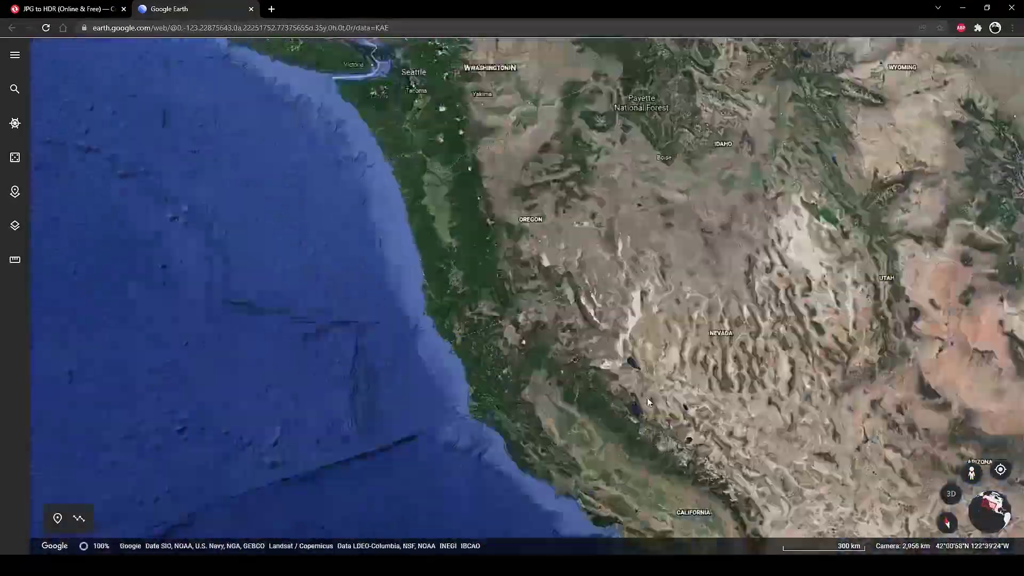
scroll(602, 320, up, 12)
scroll(686, 342, down, 2)
drag(453, 297, 549, 338)
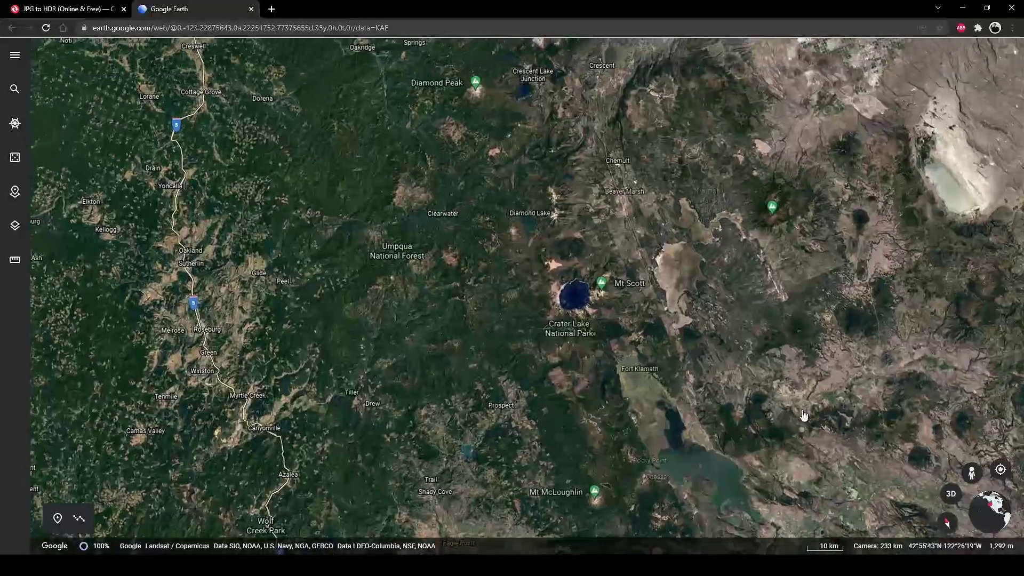
drag(971, 473, 574, 296)
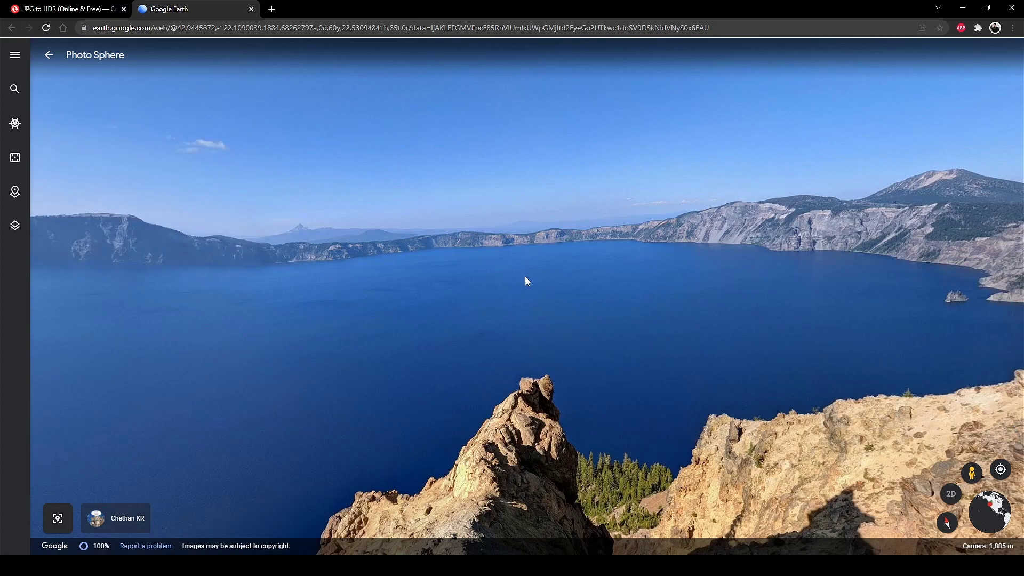
Look around the Crater Lake photo sphere, examining the lake, the ground and the trees behind the viewpoint
drag(525, 276, 740, 279)
drag(487, 279, 783, 306)
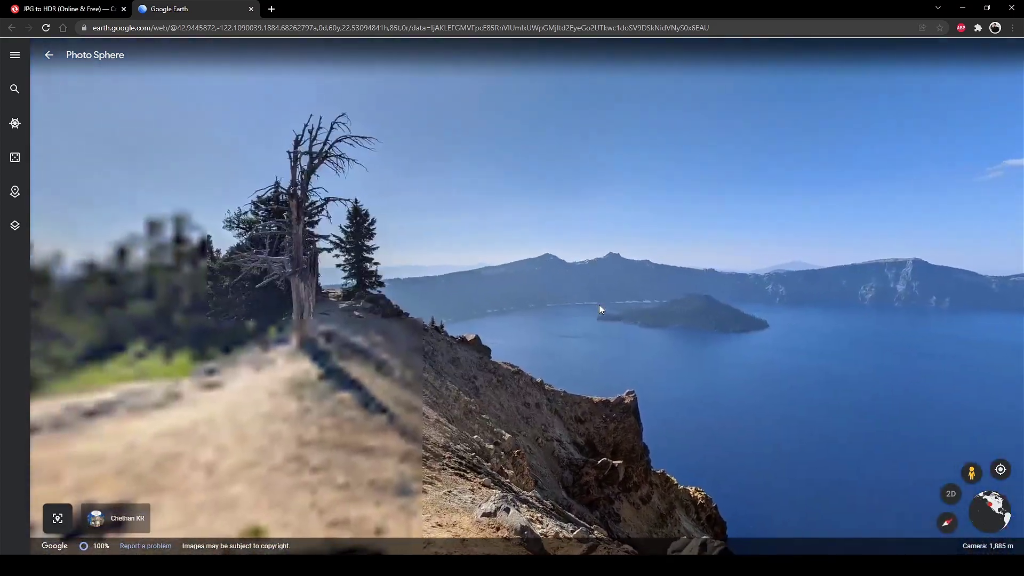
drag(452, 292, 694, 297)
drag(528, 299, 527, 155)
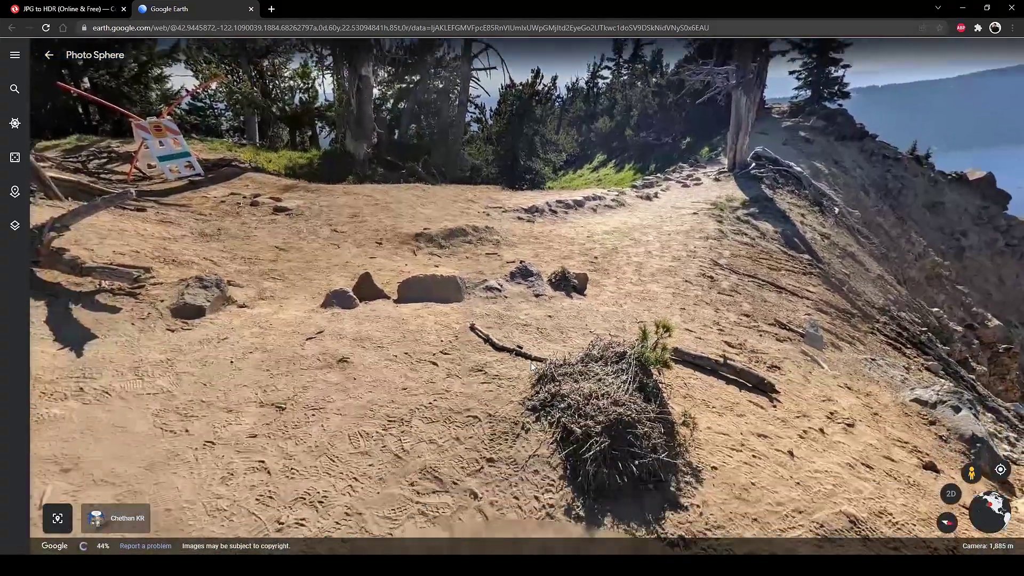
drag(530, 362, 576, 160)
mouse_move(477, 176)
mouse_down()
mouse_move(480, 301)
mouse_move(510, 403)
mouse_move(632, 291)
mouse_move(928, 392)
mouse_up()
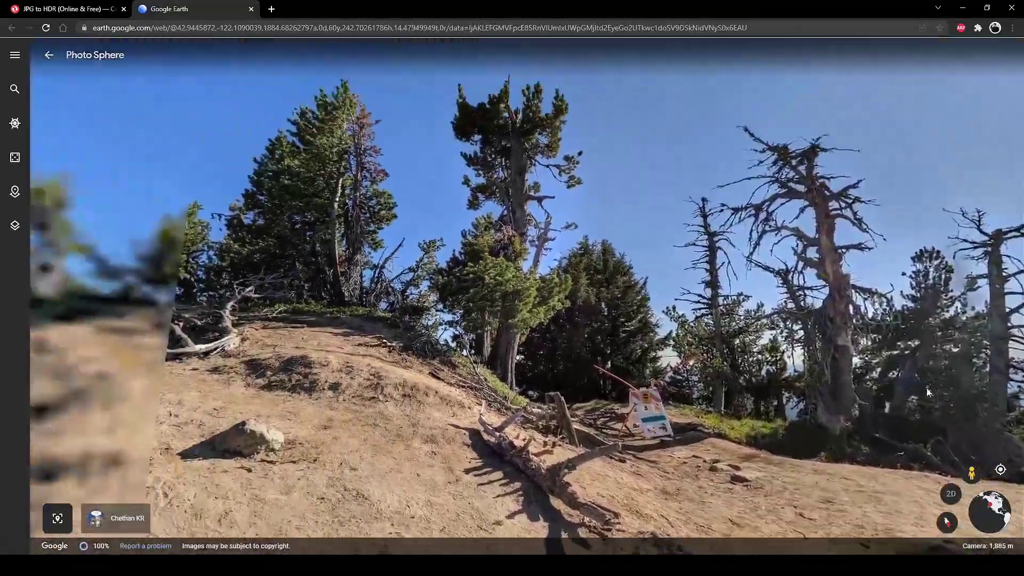
drag(334, 253, 561, 250)
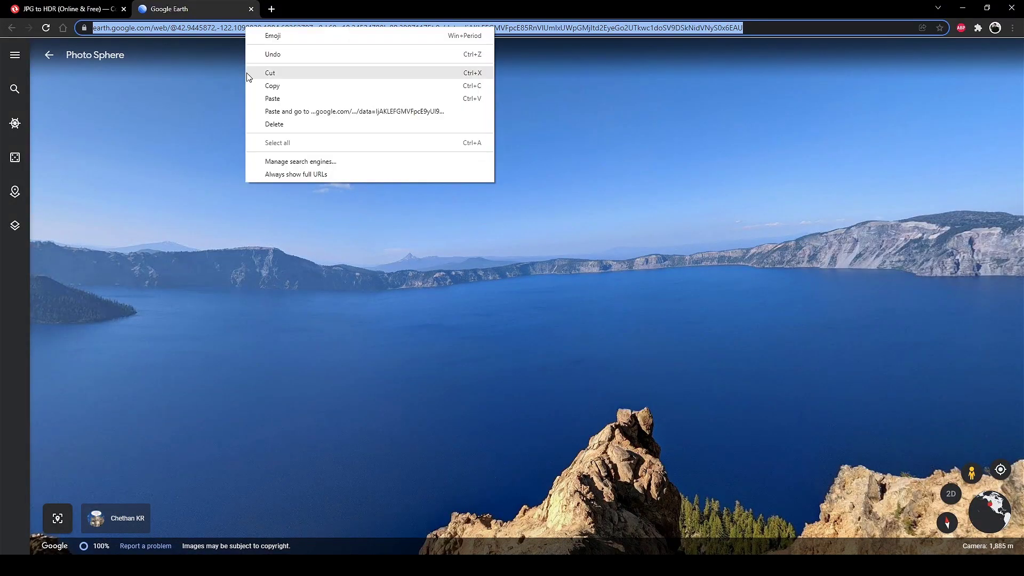
Copy the photo sphere's URL into Street View Download 360 and download it at 3328×1664 as Street View 360 JPG in the Twinmotion to unreal folder
click(275, 86)
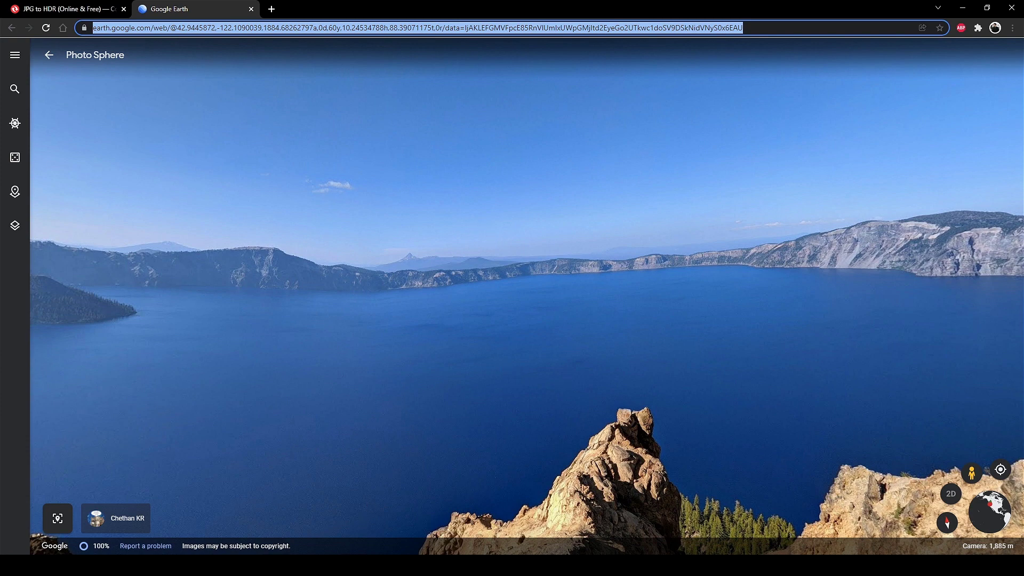
key(alt+Tab)
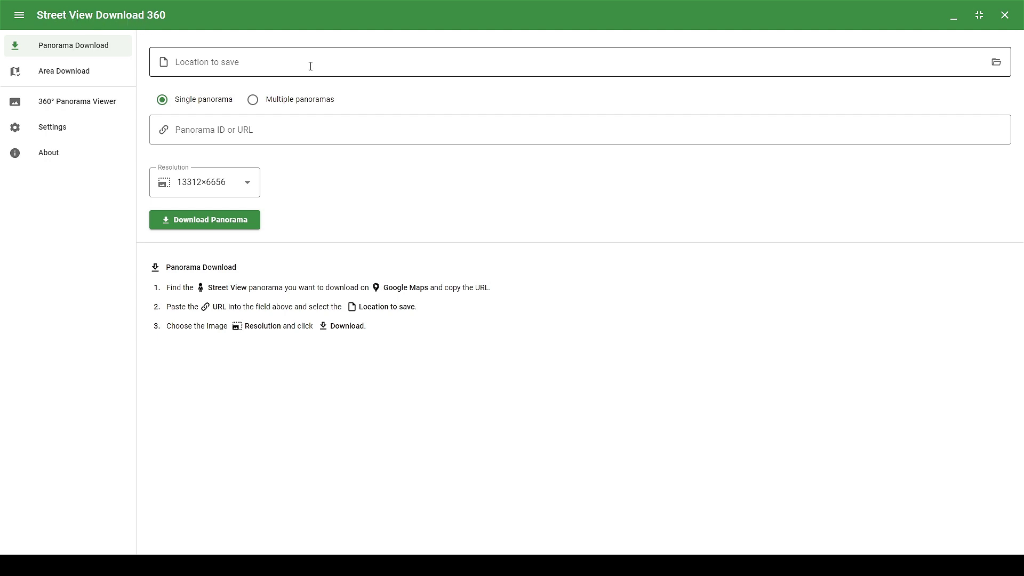
click(995, 63)
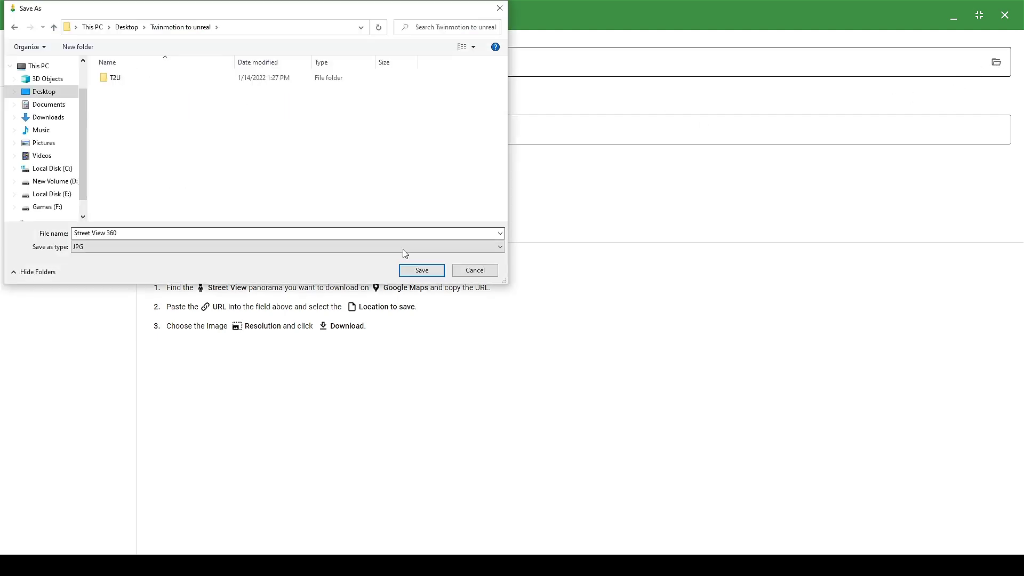
click(422, 271)
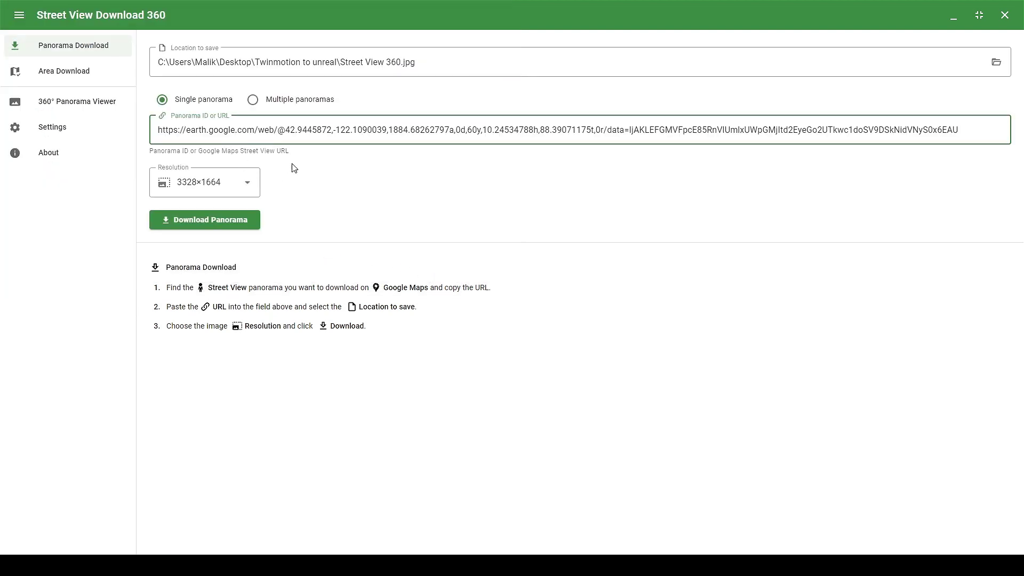
click(230, 183)
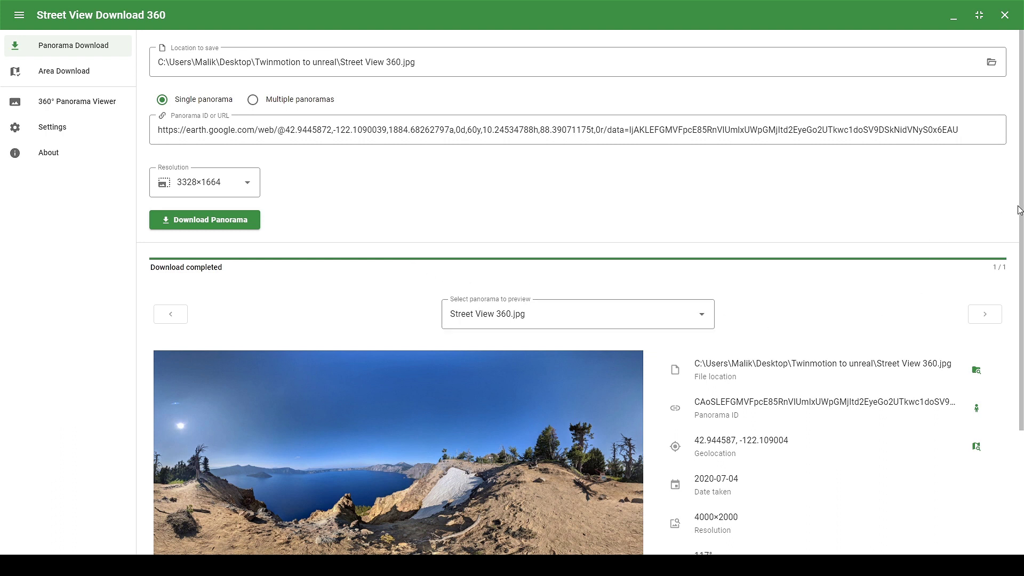
Inspect the downloaded panorama in the 360° viewer from several directions and zoom levels, and close the viewer
drag(1022, 215, 1022, 350)
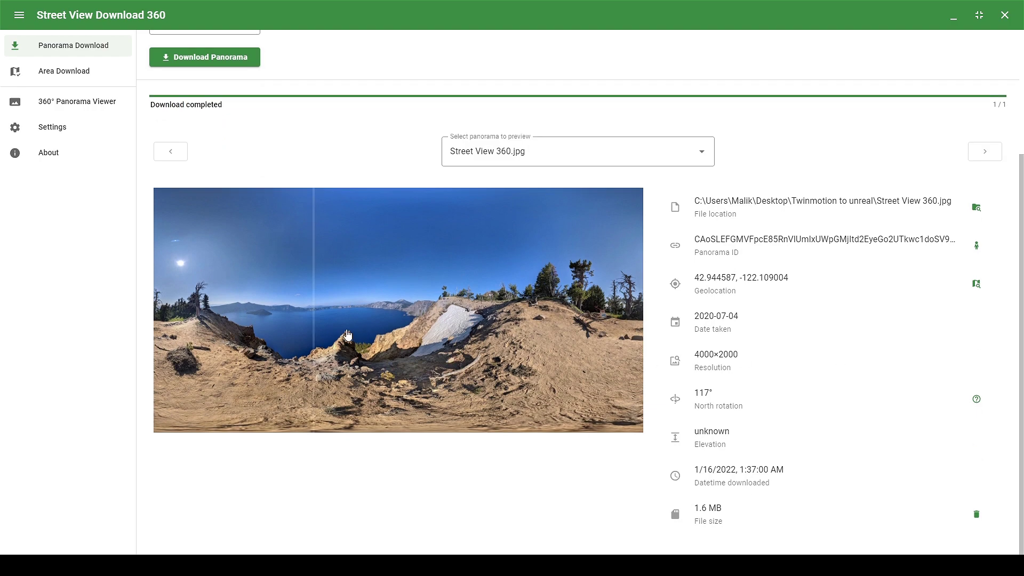
click(309, 329)
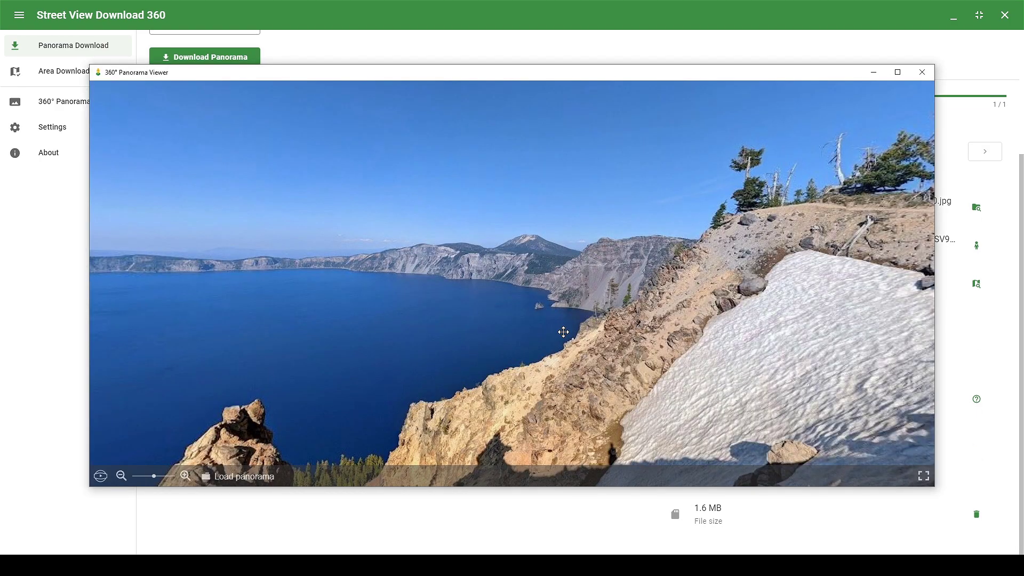
drag(563, 332, 194, 286)
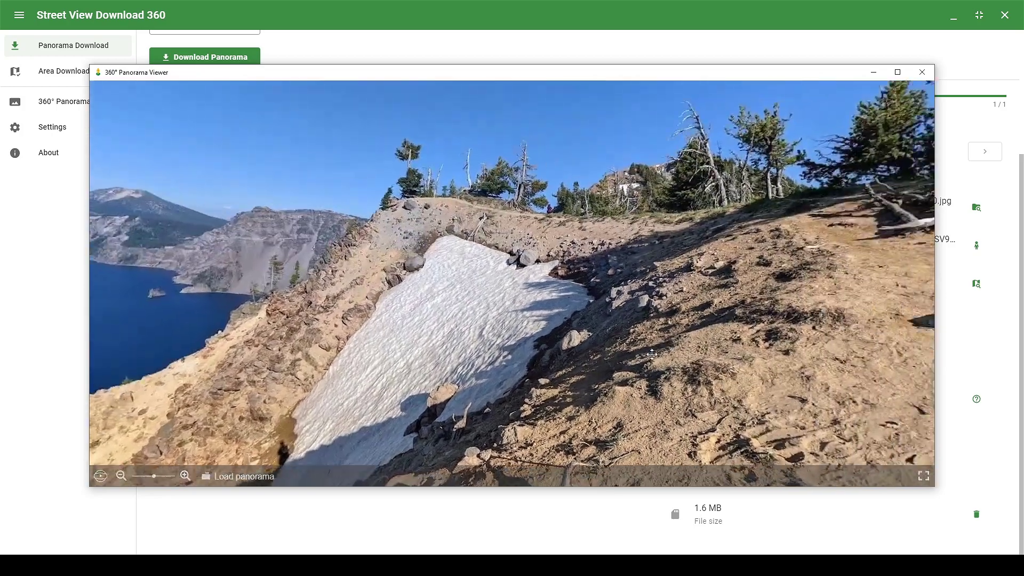
drag(652, 354, 298, 403)
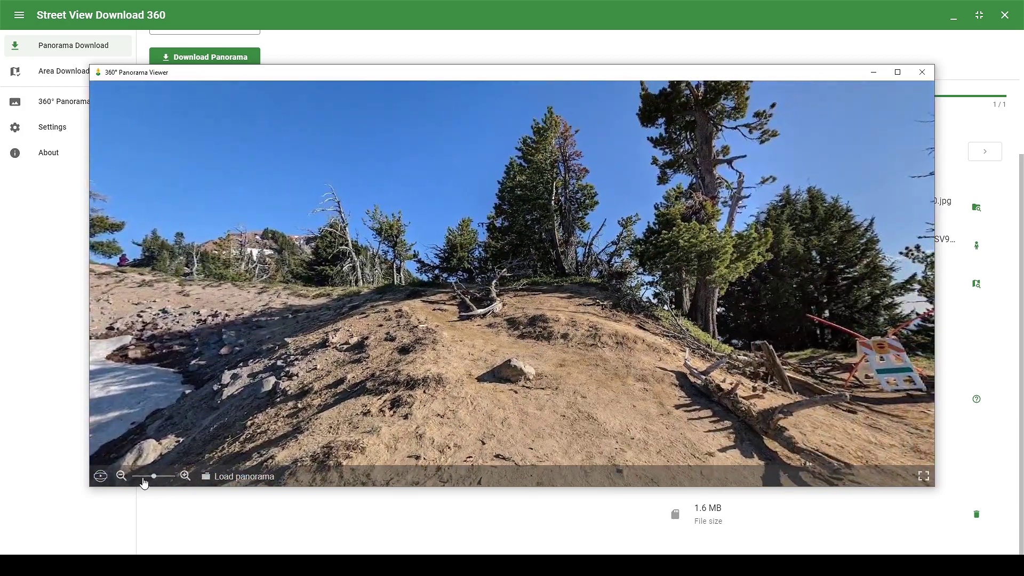
drag(155, 476, 182, 477)
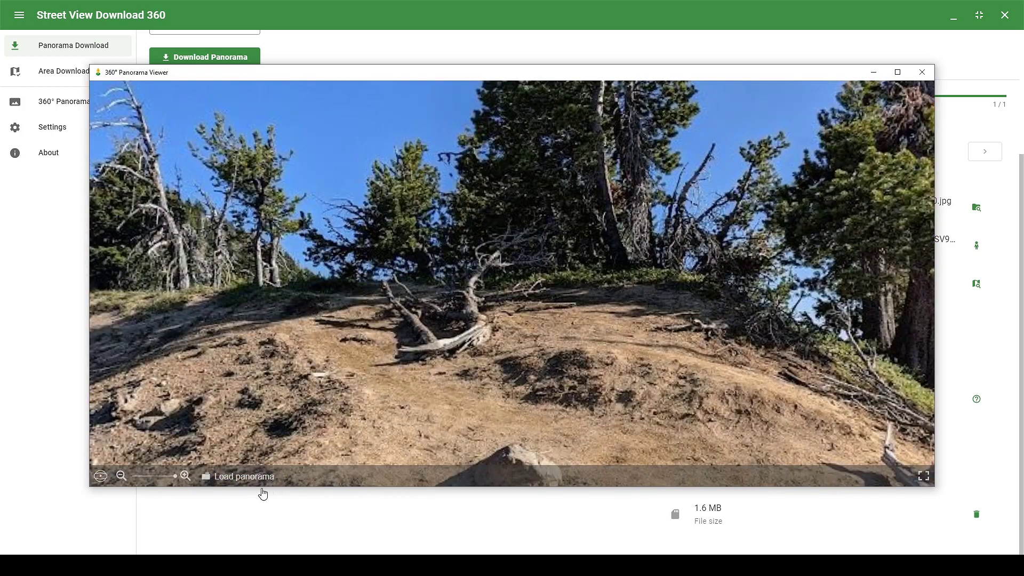
drag(261, 489, 181, 478)
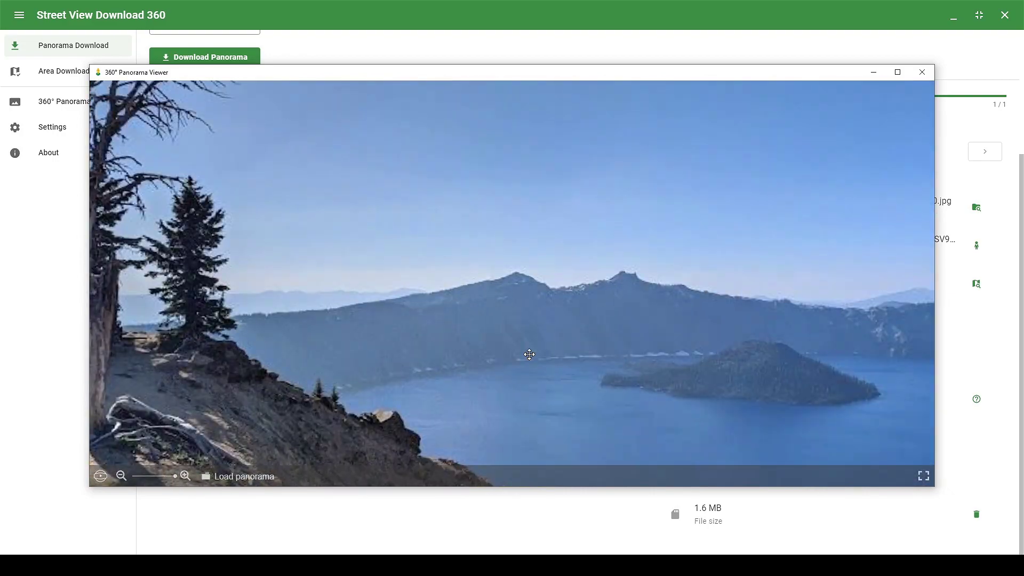
drag(529, 354, 301, 349)
drag(154, 478, 133, 478)
drag(592, 349, 407, 416)
click(922, 72)
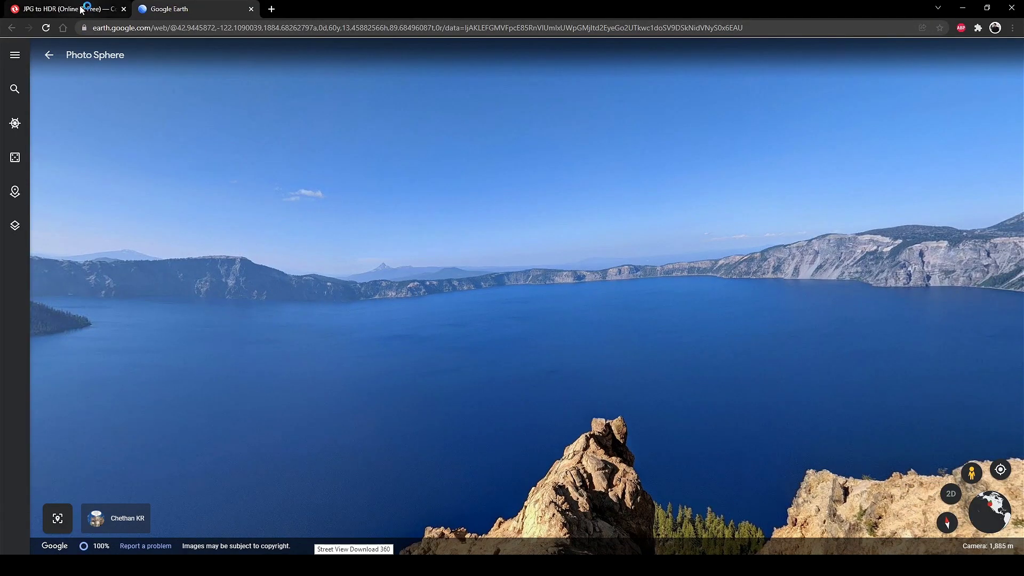
Switch to the Convertio JPG to HDR page in the browser and load Street View 360.jpg
click(81, 9)
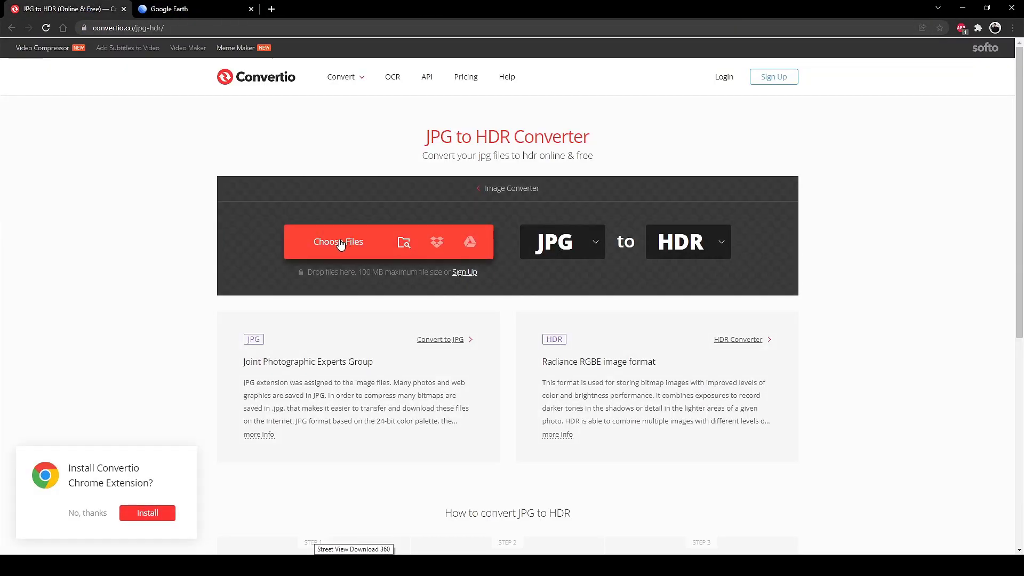
click(341, 242)
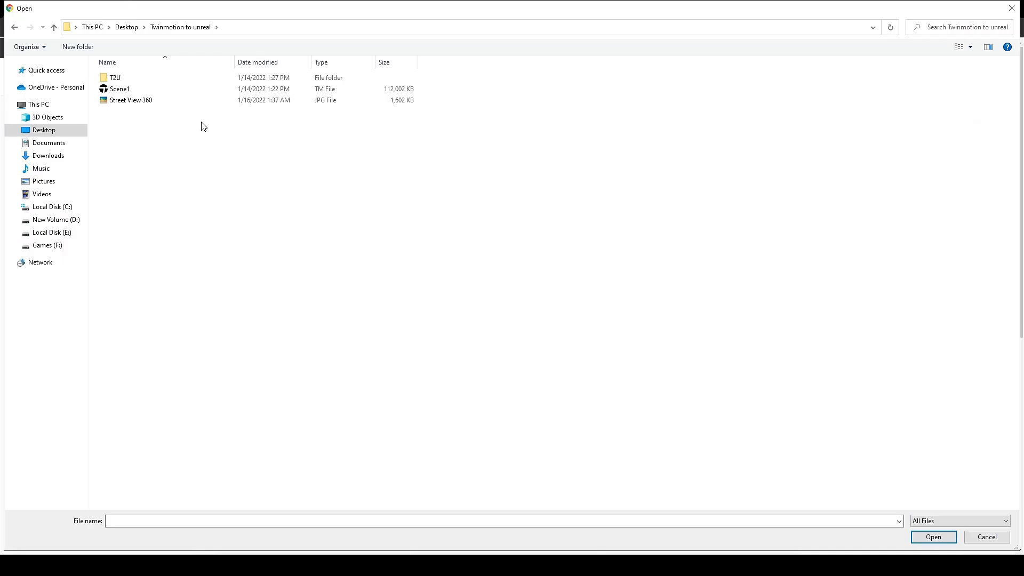
click(933, 537)
Convert the loaded panorama to HDR and download the Street-View-360.hdr file
click(488, 198)
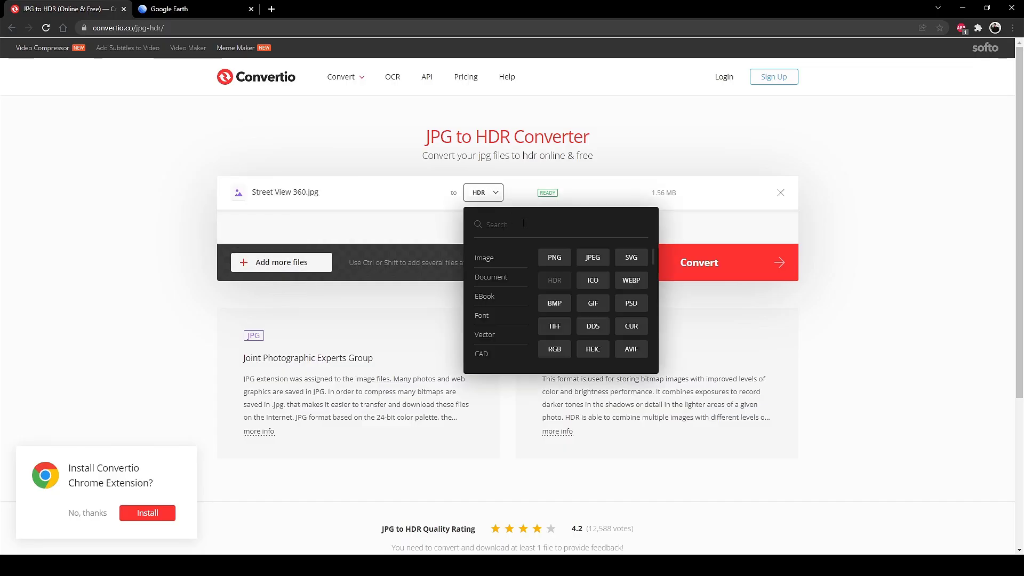
click(873, 350)
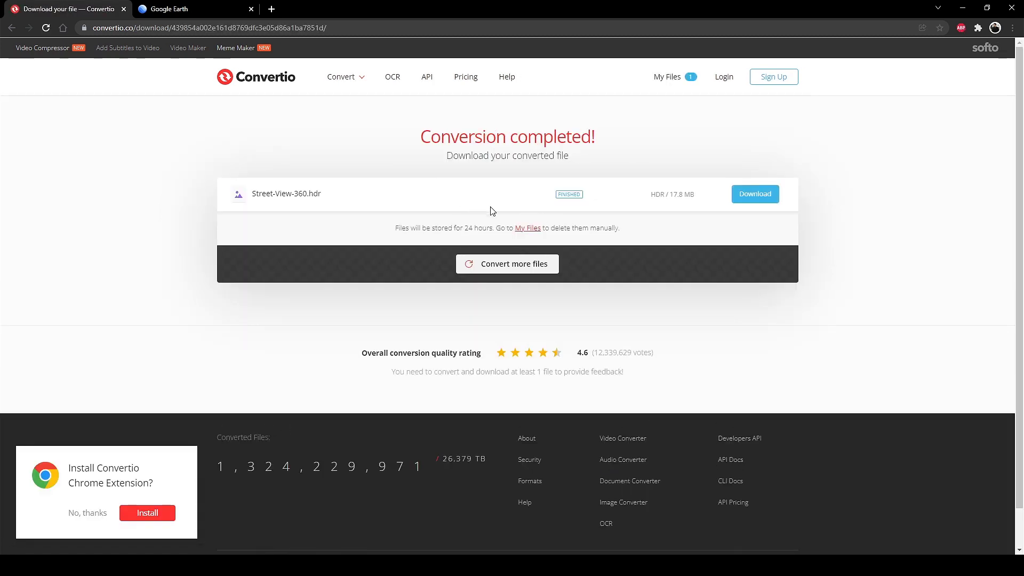
click(752, 194)
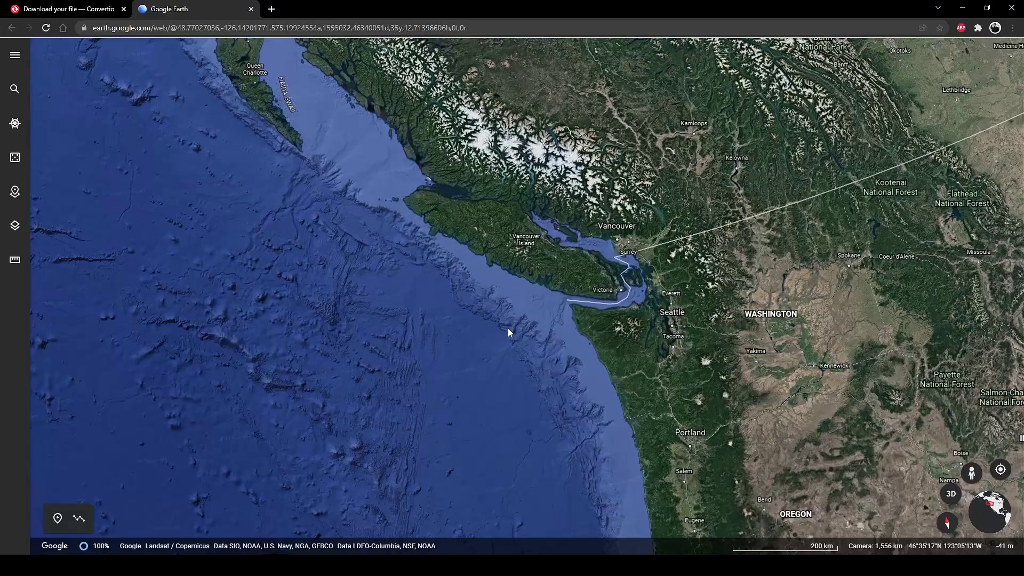
Show Street View coverage over Vancouver Island in Google Earth and open a photo sphere on its northwest coast
scroll(432, 304, up, 5)
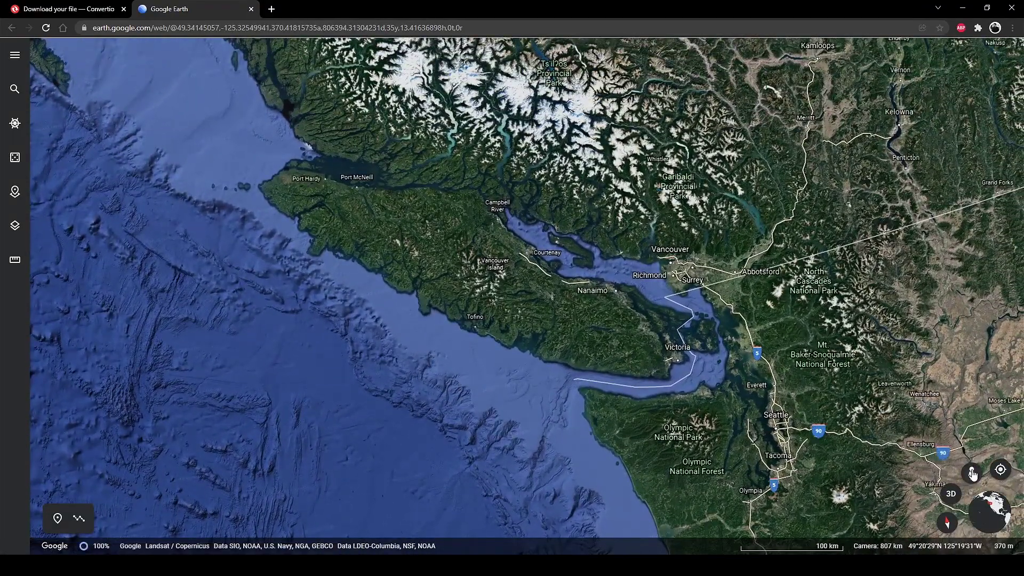
click(971, 474)
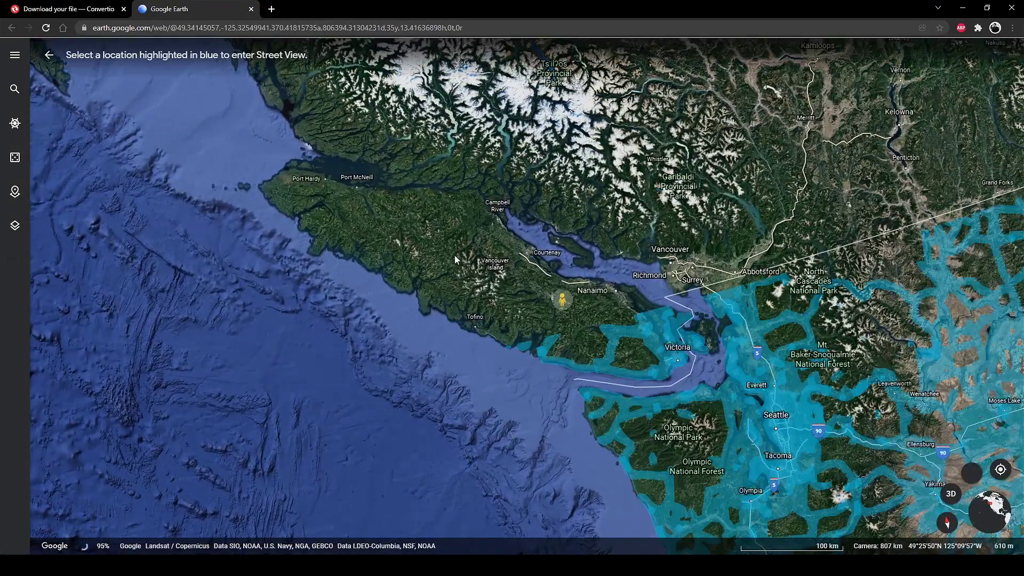
click(364, 260)
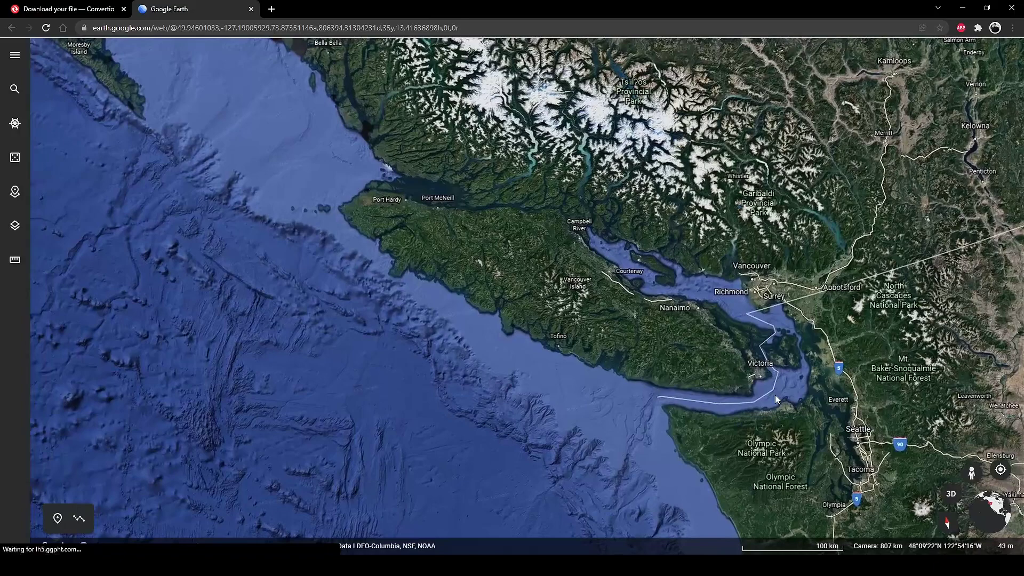
scroll(775, 397, up, 3)
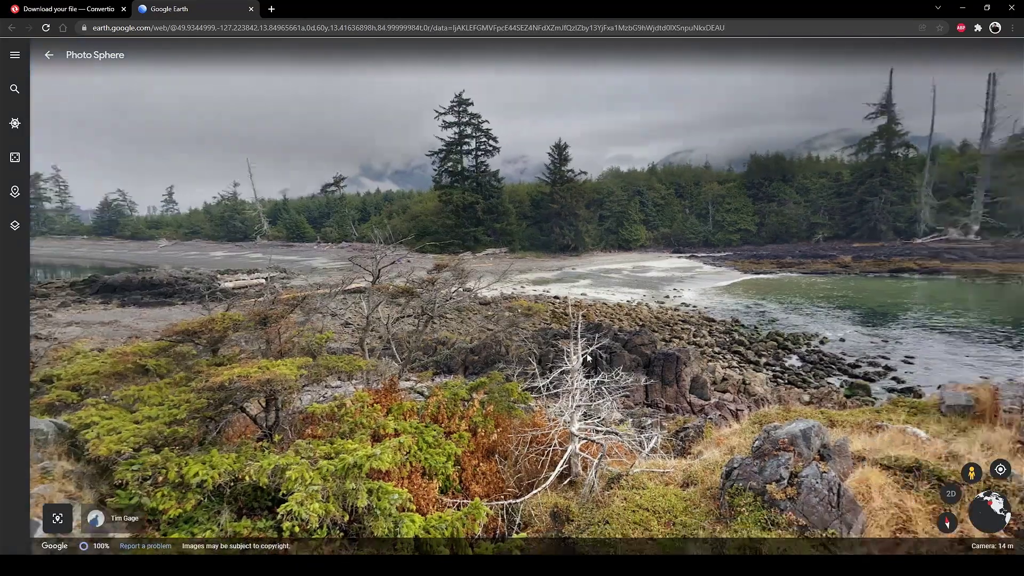
Look around the coastal photo sphere in all directions, examining the ground, shoreline, sky and any people in the scene
drag(587, 354, 460, 96)
drag(532, 317, 385, 114)
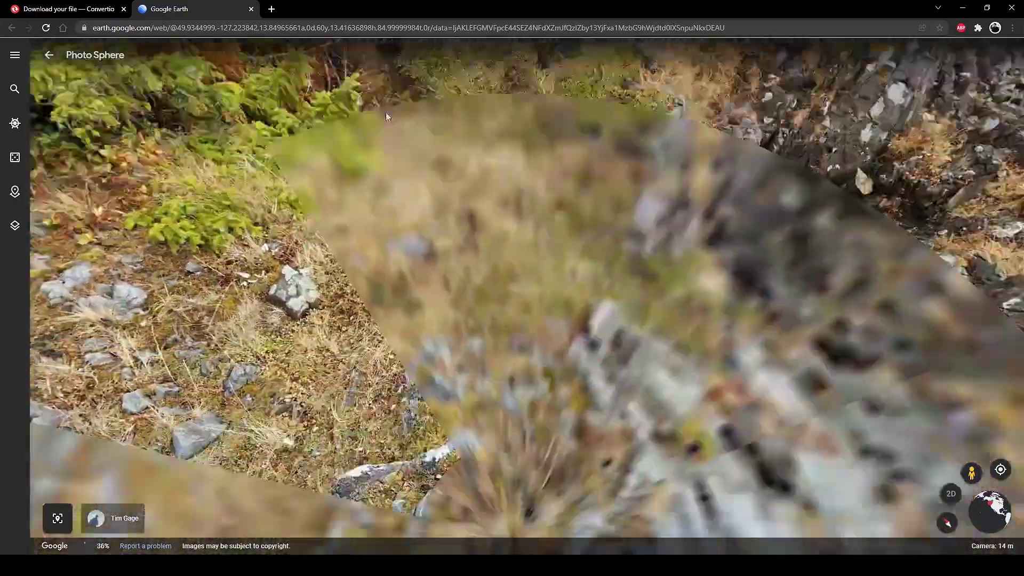
drag(680, 343, 481, 413)
drag(560, 416, 744, 418)
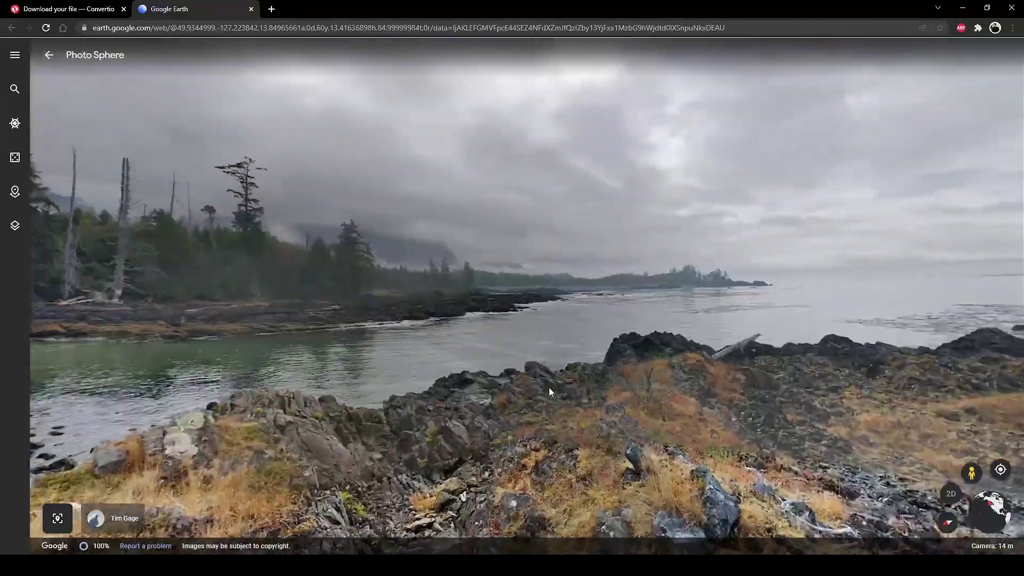
drag(549, 387, 773, 375)
drag(550, 371, 821, 369)
drag(667, 369, 694, 366)
drag(533, 364, 981, 372)
drag(475, 274, 667, 238)
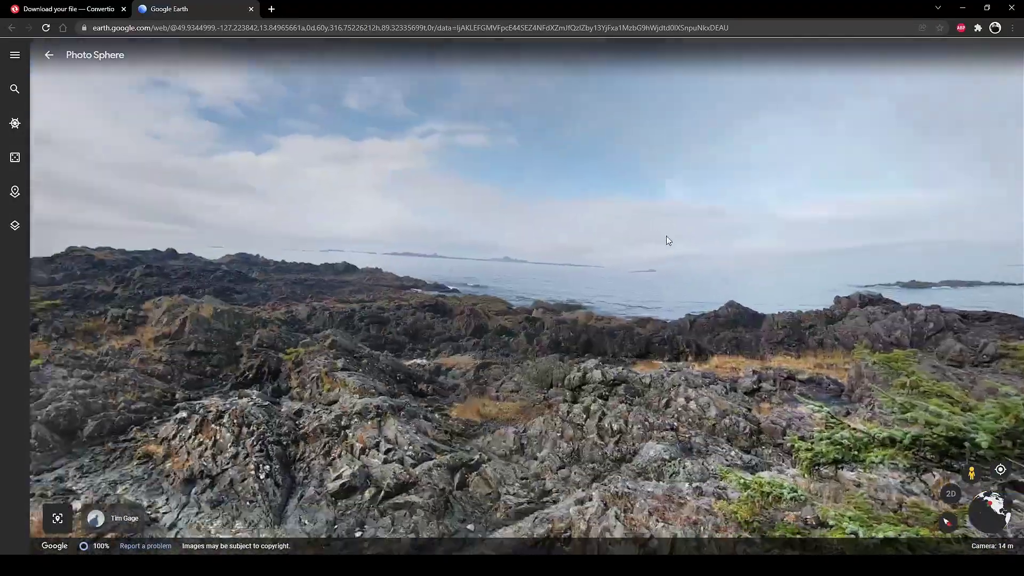
drag(456, 278, 596, 299)
drag(377, 295, 761, 366)
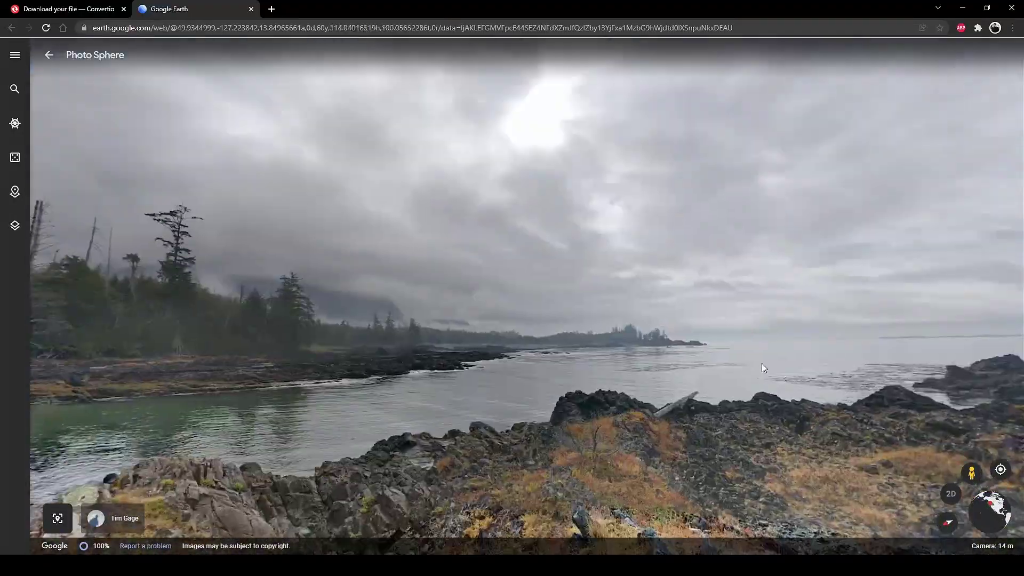
drag(384, 331, 349, 286)
drag(539, 331, 473, 341)
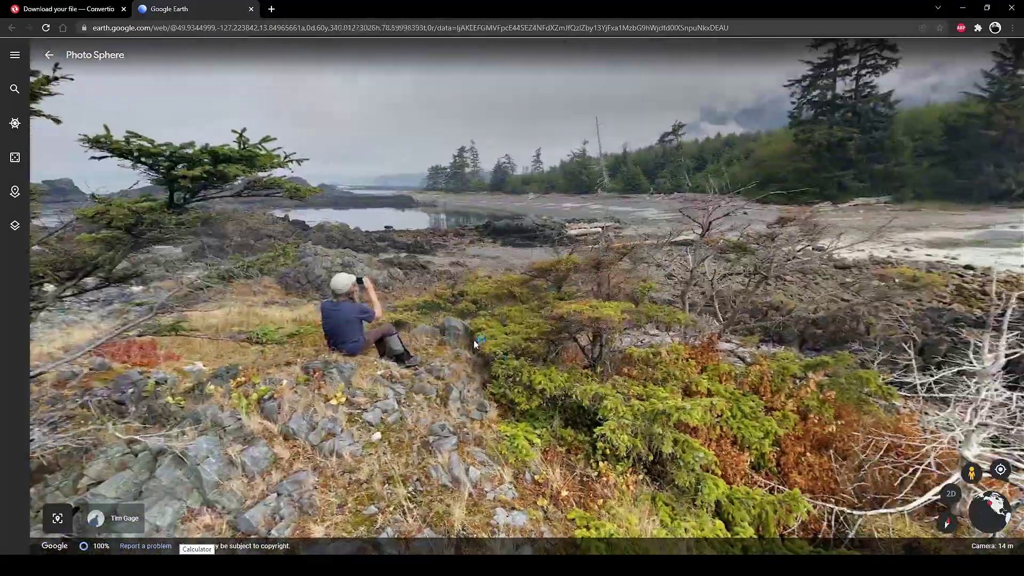
Copy the photo sphere's URL into Street View Download 360, download it at 6656×3328 as Street View1 360.jpg, and open its folder
right_click(323, 27)
click(349, 85)
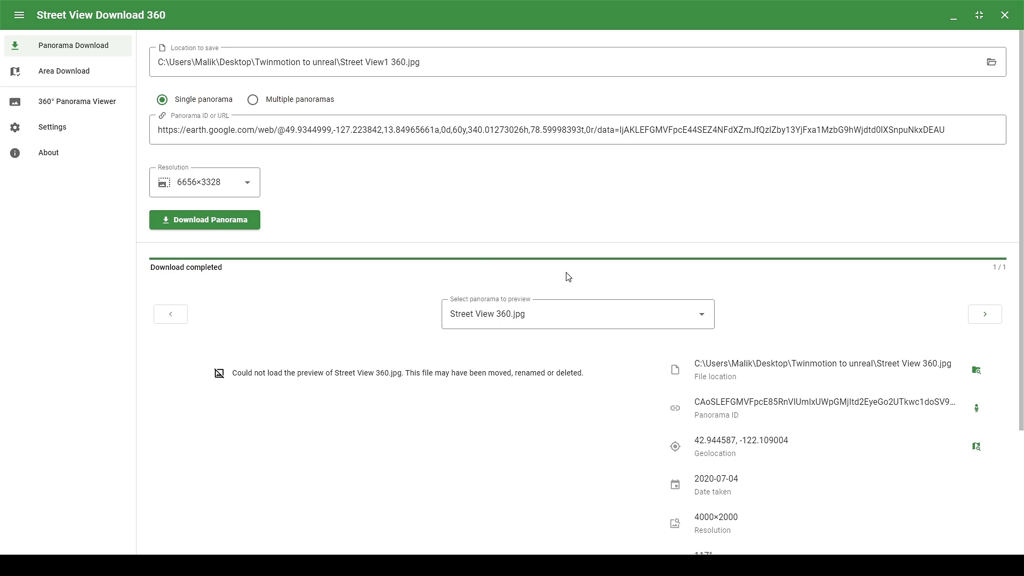
click(326, 565)
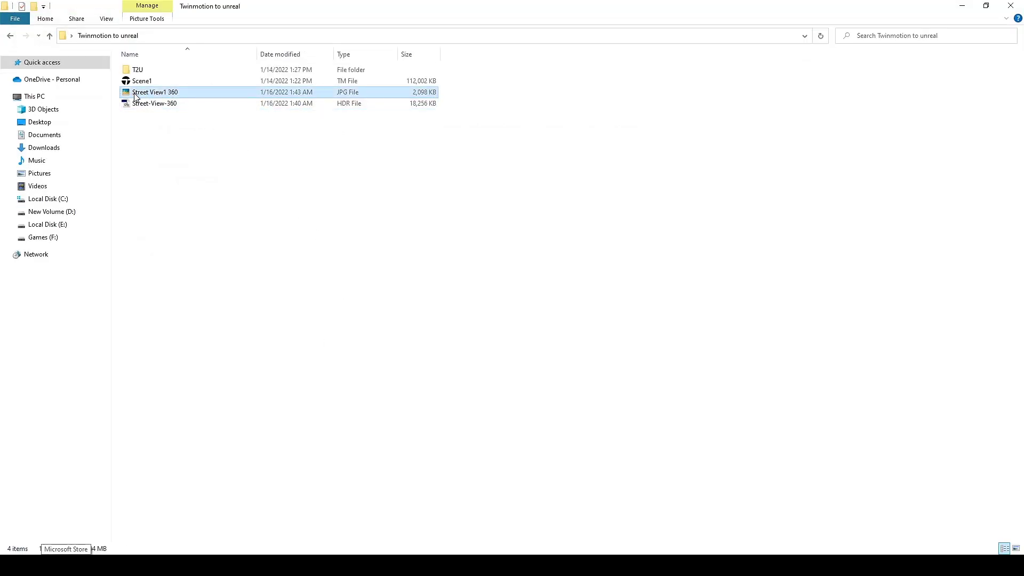
Open Street View1 360.jpg in Photoshop, lasso the seated man, and remove him with a Content-Aware fill at 100% opacity
drag(318, 267, 175, 541)
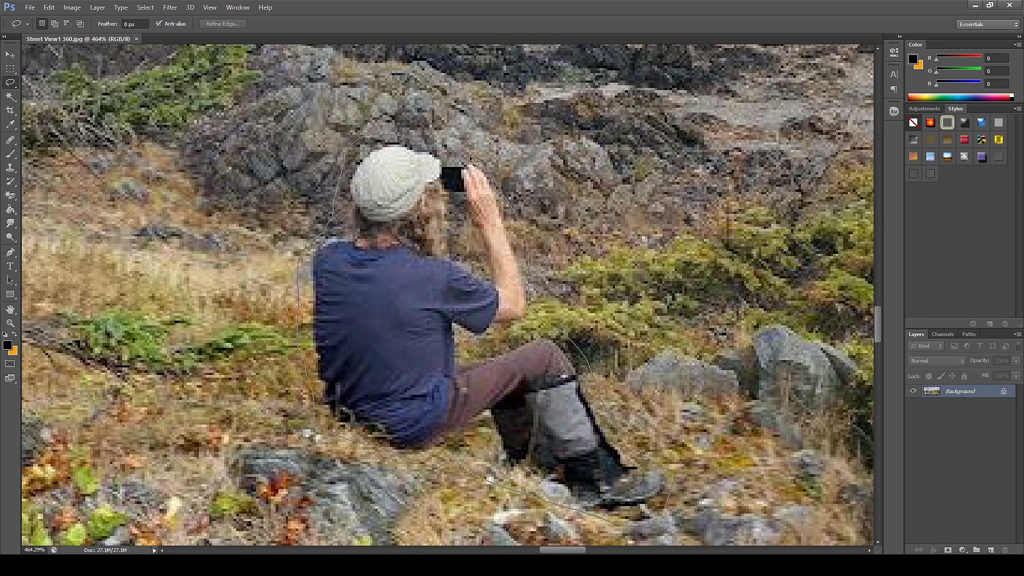
click(49, 7)
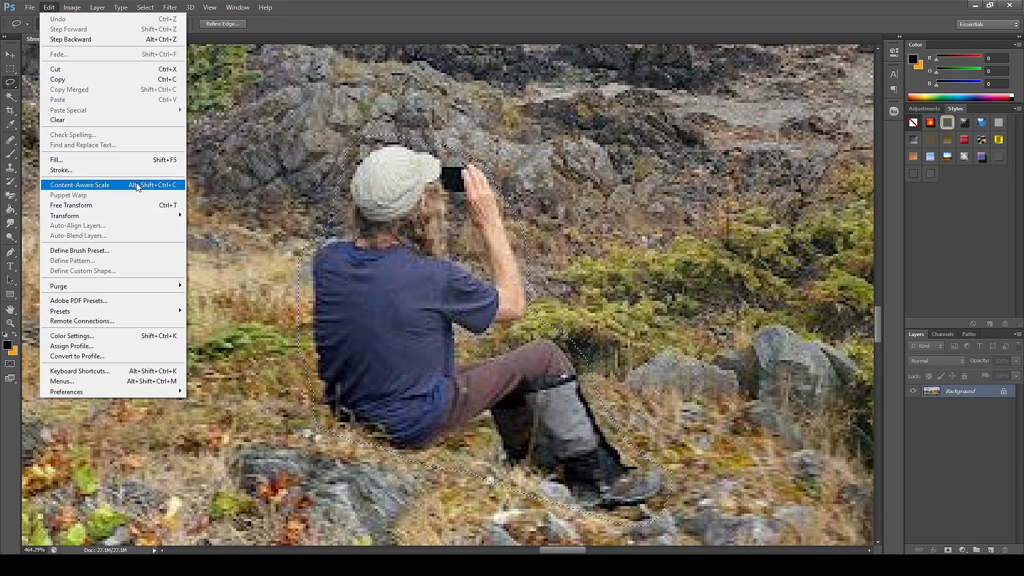
click(133, 160)
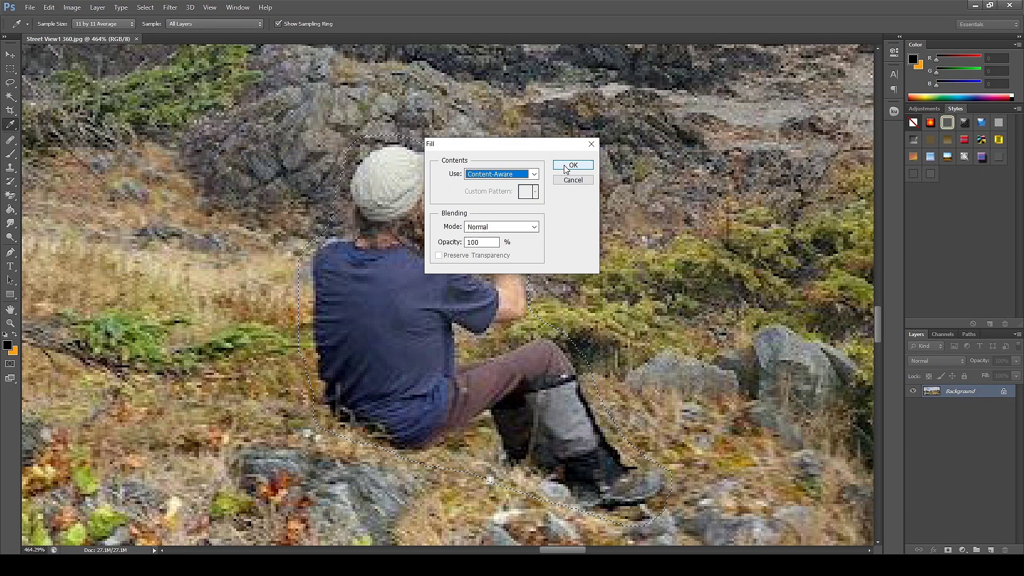
click(570, 167)
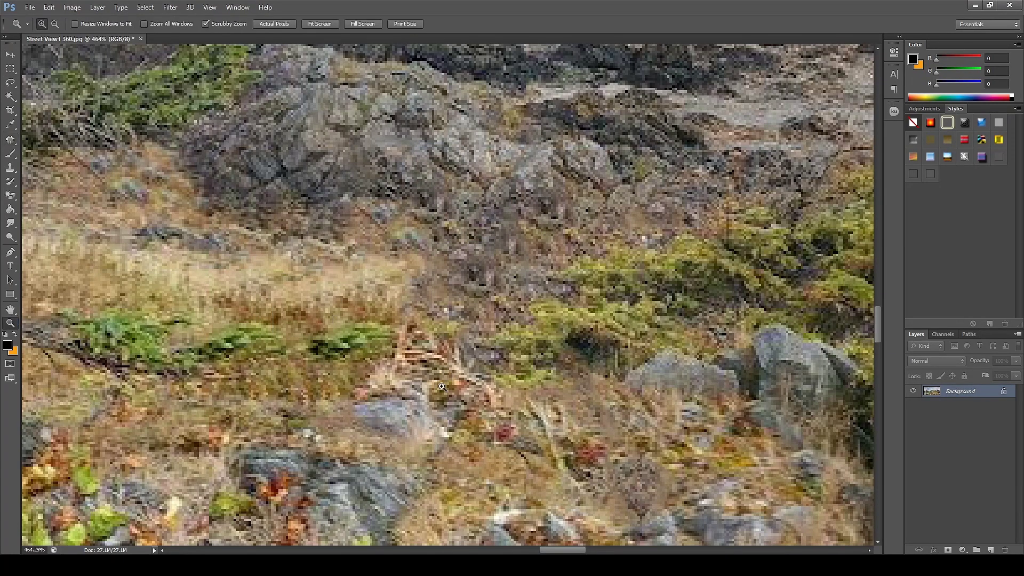
Save the retouched panorama over Street View1 360.jpg and close the document
drag(441, 387, 299, 385)
key(ctrl+s)
click(573, 154)
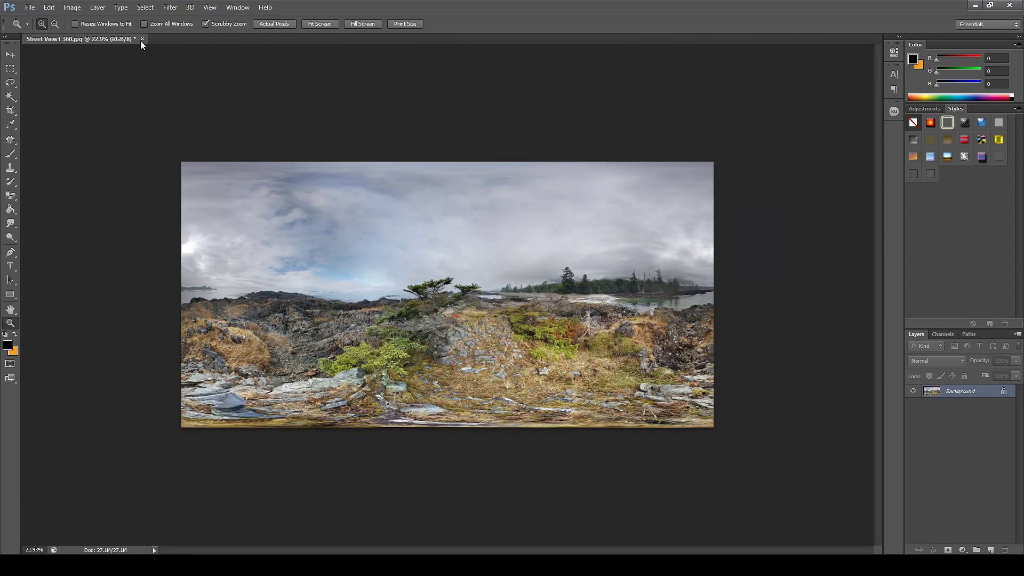
click(138, 39)
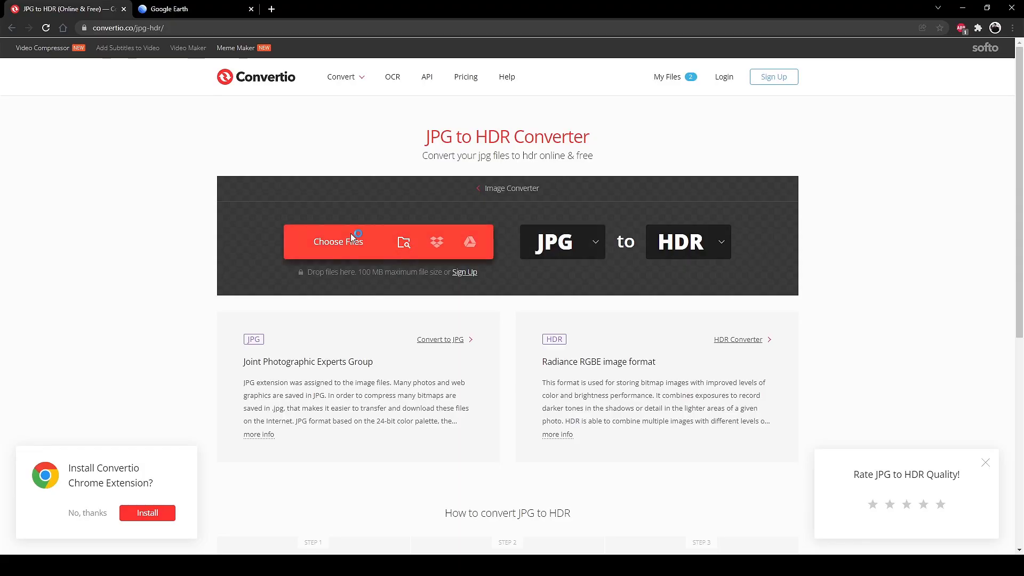
Load Street View1 360.jpg into Convertio's JPG to HDR converter in the browser, convert it, and give a five-star quality rating
click(350, 238)
click(240, 93)
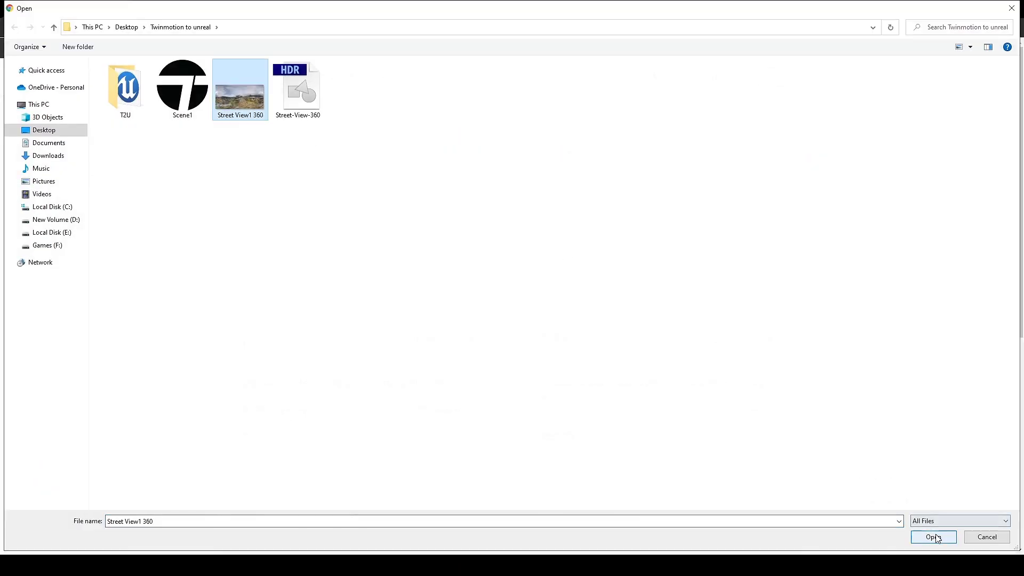
click(935, 538)
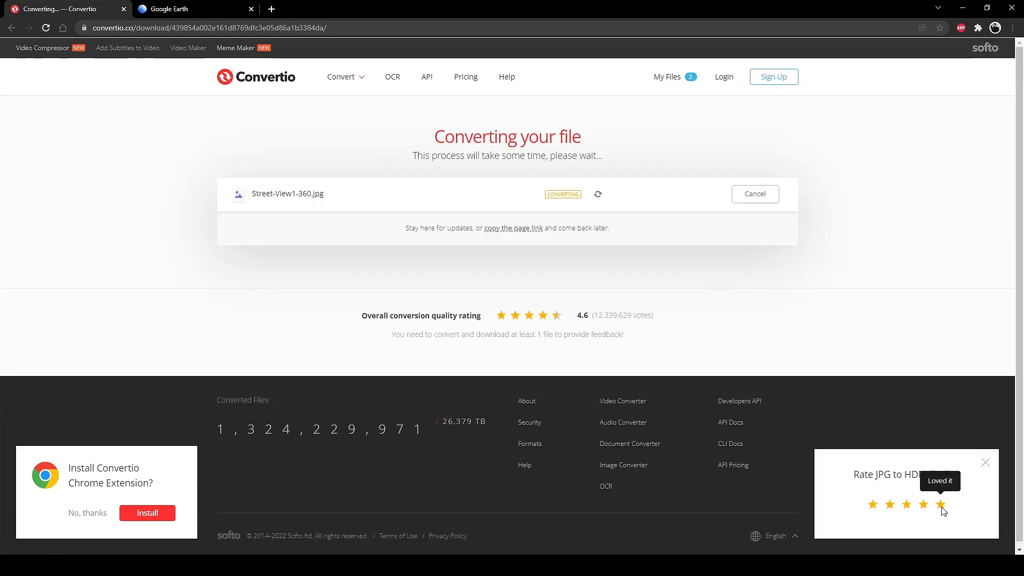
click(941, 507)
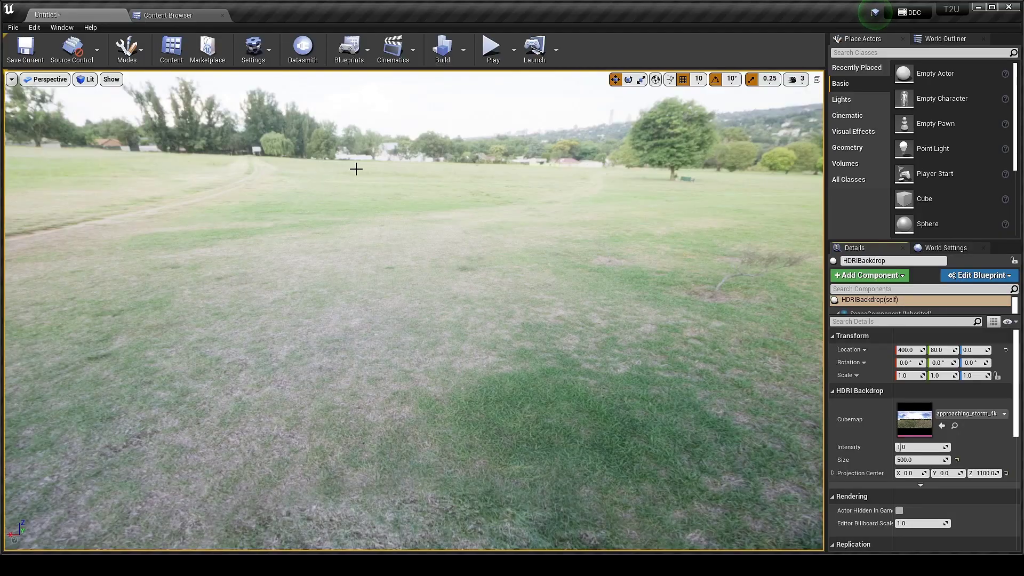
Switch to Unreal Engine and assign Street-View-360 as the HDRIBackdrop's cubemap
drag(504, 236, 357, 155)
drag(506, 123, 572, 275)
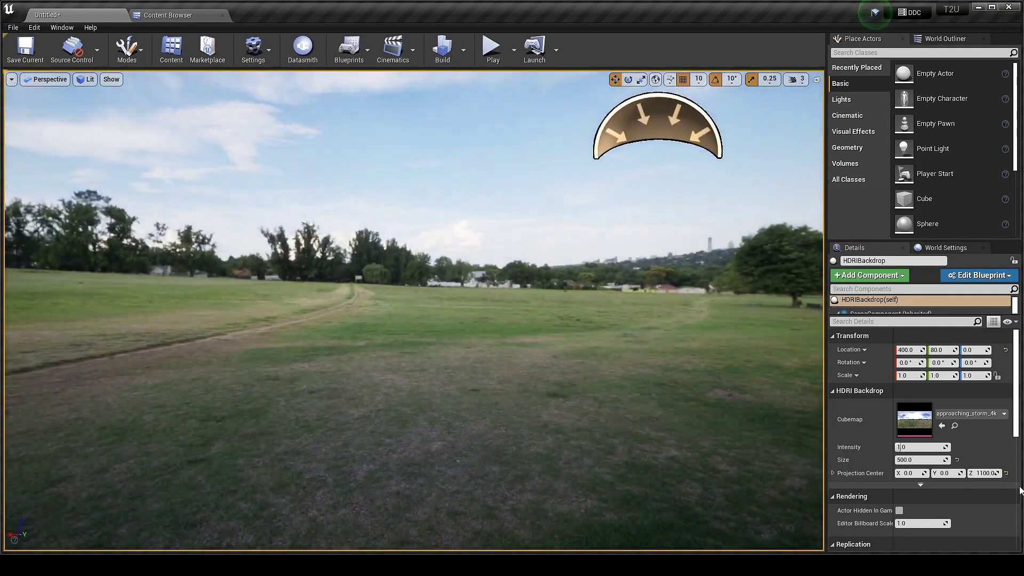
click(942, 426)
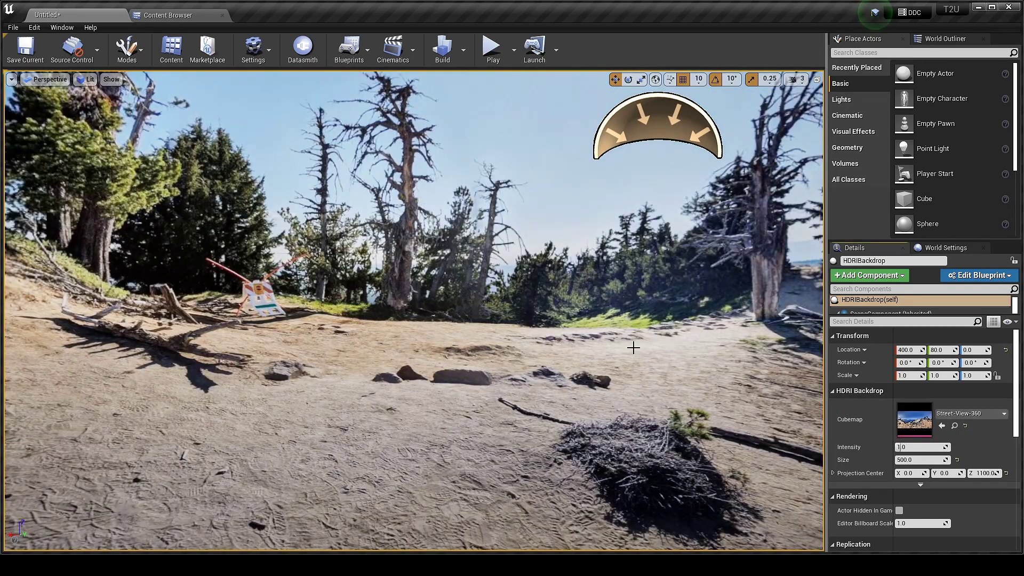
Inspect the forest backdrop in a full-screen viewport with the editor icons hidden, and restore the normal editor layout
mouse_move(500, 317)
mouse_down()
mouse_move(538, 319)
mouse_move(492, 256)
mouse_move(518, 160)
mouse_move(592, 304)
mouse_move(640, 323)
mouse_move(811, 307)
mouse_move(864, 320)
mouse_move(1015, 321)
mouse_move(1019, 514)
mouse_move(1008, 357)
mouse_move(960, 283)
mouse_move(474, 288)
mouse_move(476, 229)
mouse_up()
key(F11)
key(g)
key(c)
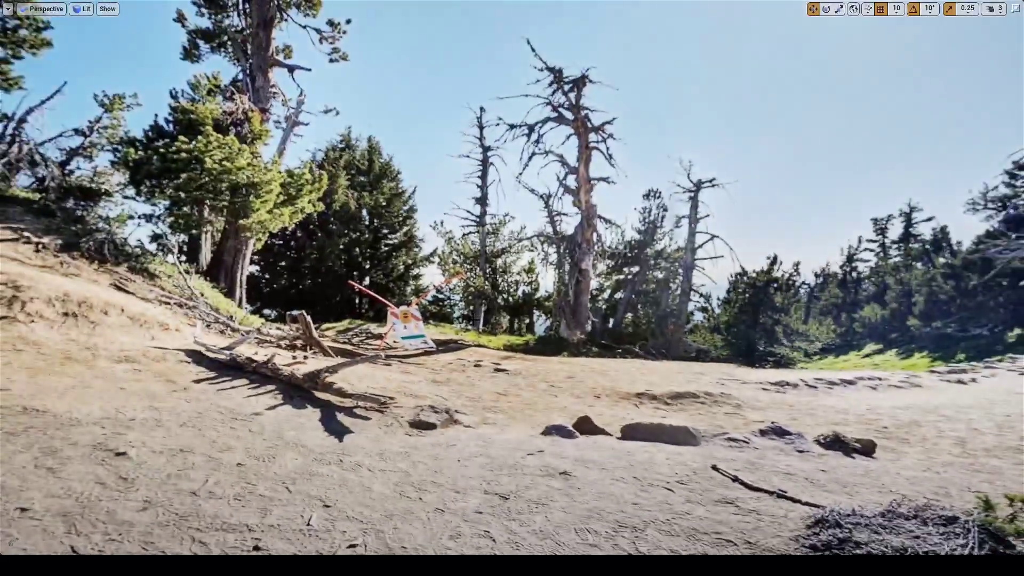
key(F11)
Select the Street-View1-360 asset in the project content and assign it as the HDRIBackdrop's cubemap
click(178, 17)
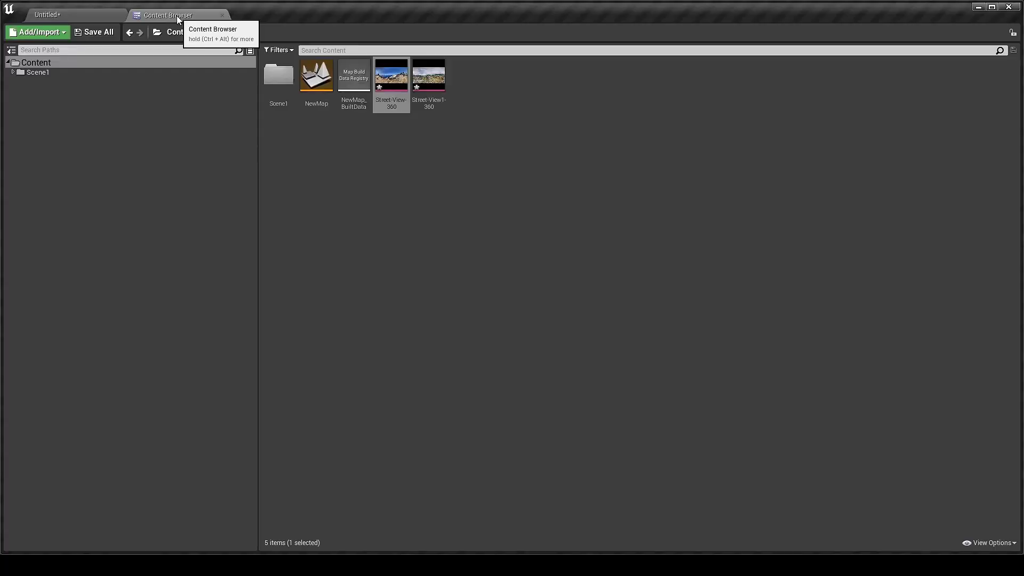
click(89, 20)
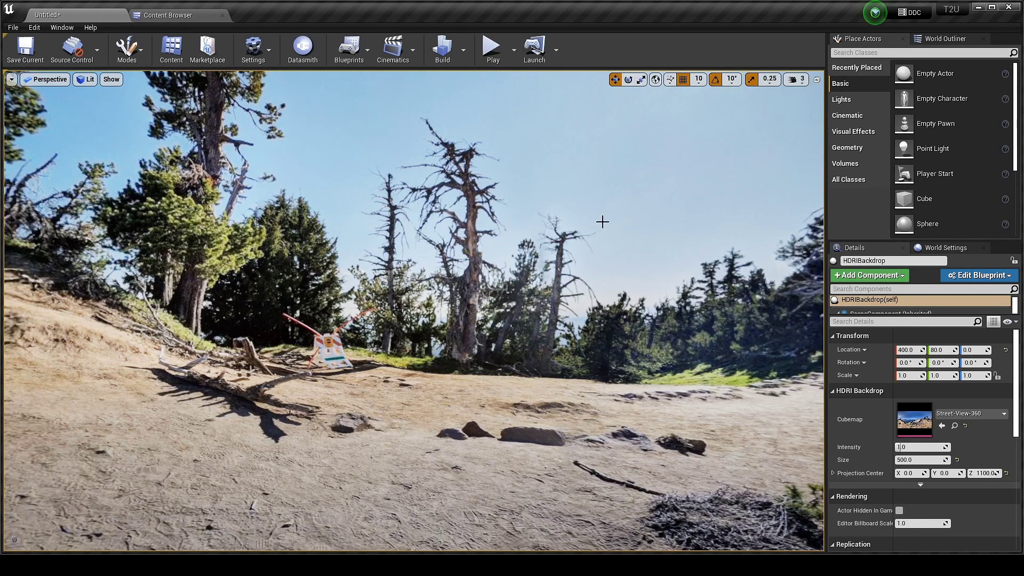
click(941, 426)
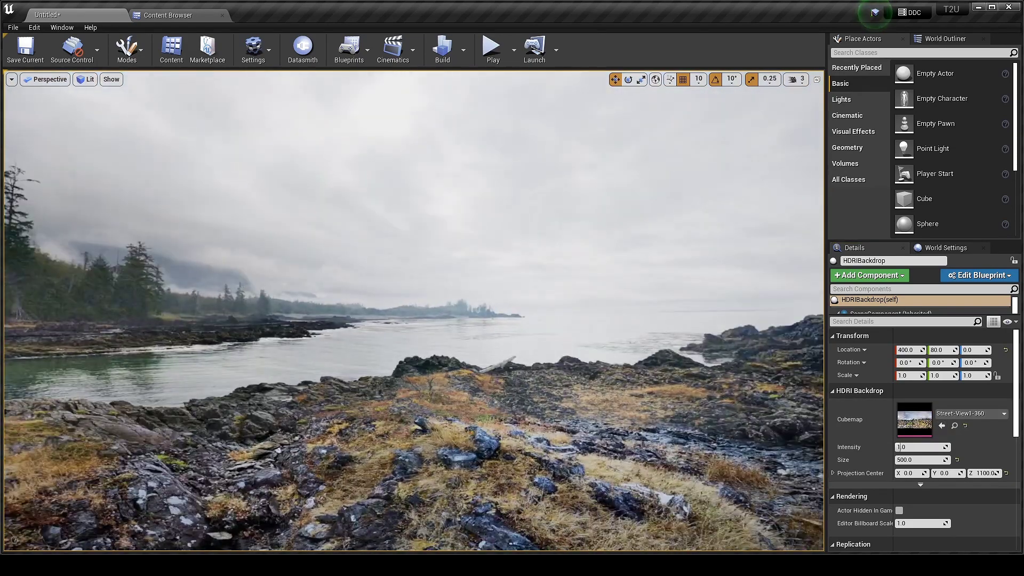